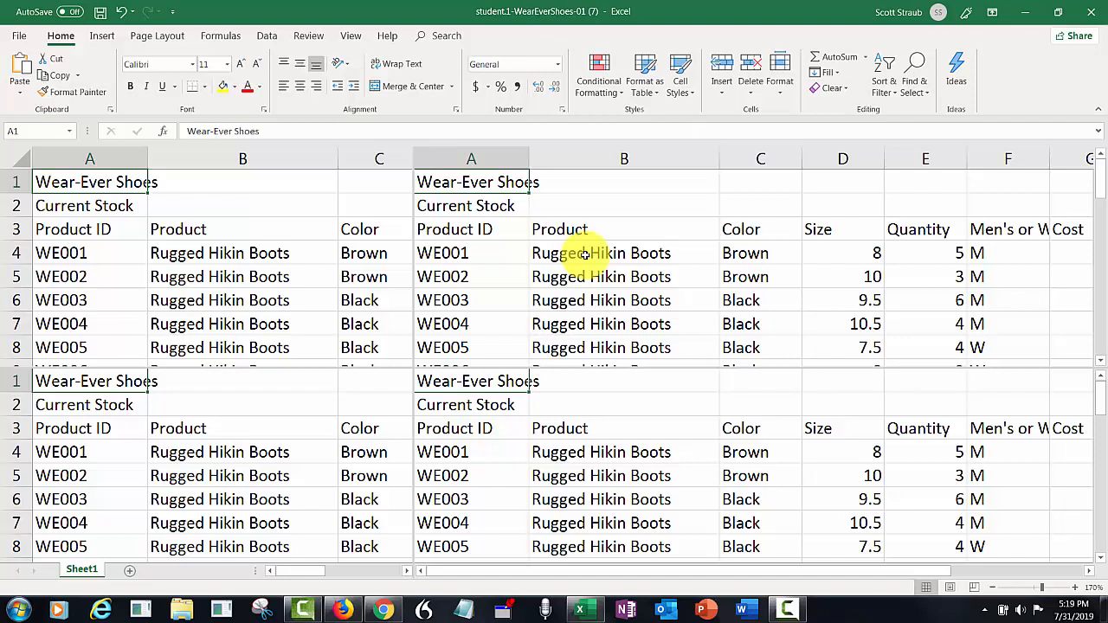
- Remove the worksheet's window split and freeze the three heading rows above cell A4
click(350, 38)
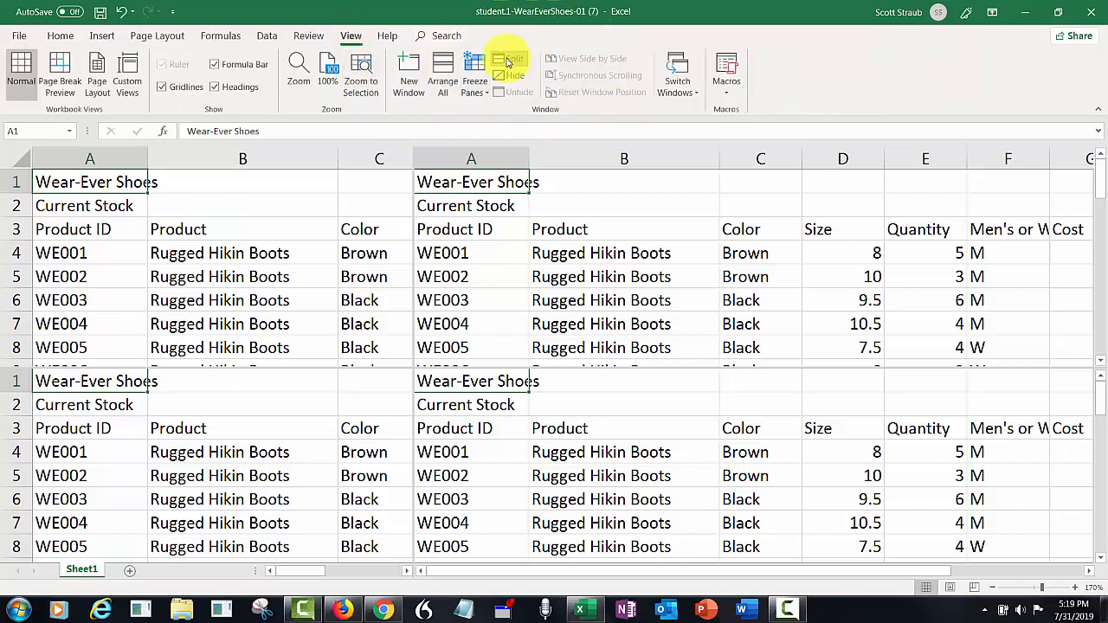
click(512, 59)
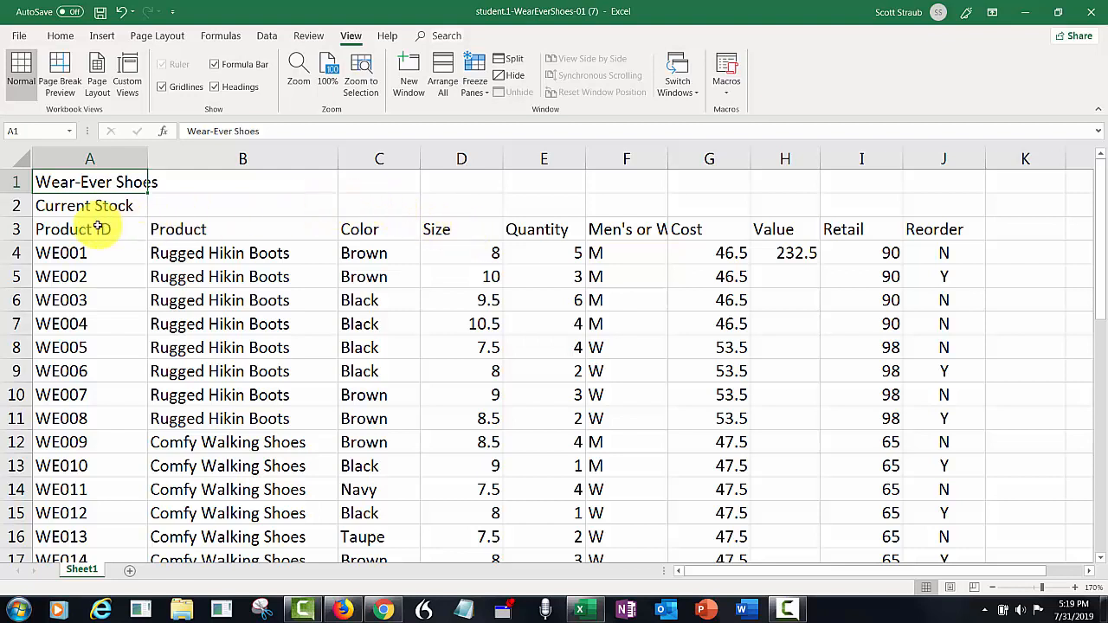
click(75, 256)
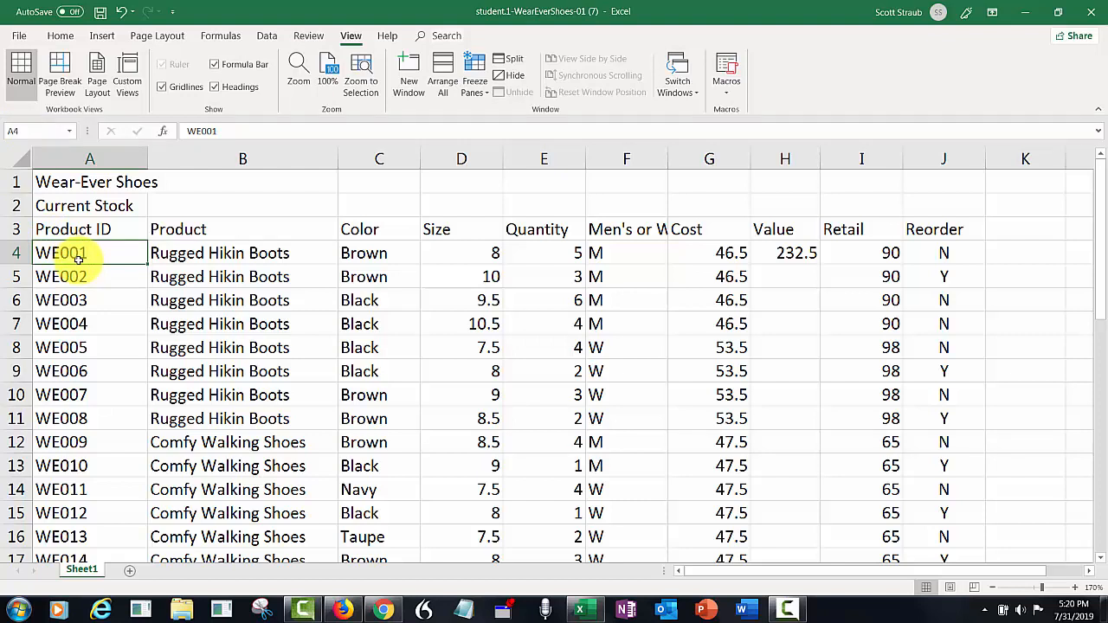
click(475, 72)
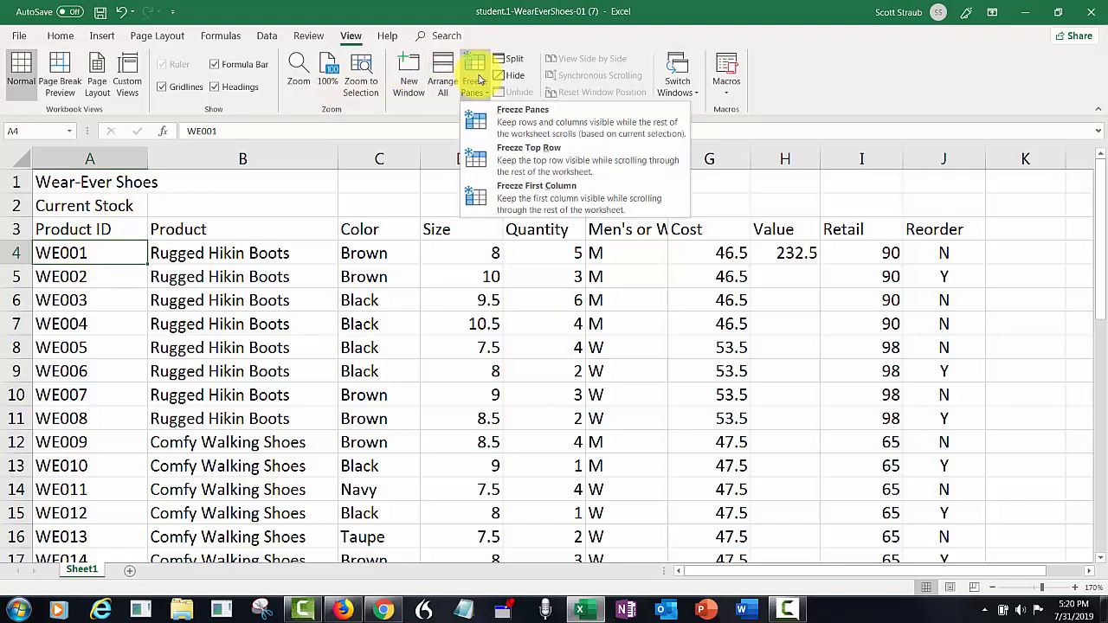
click(515, 117)
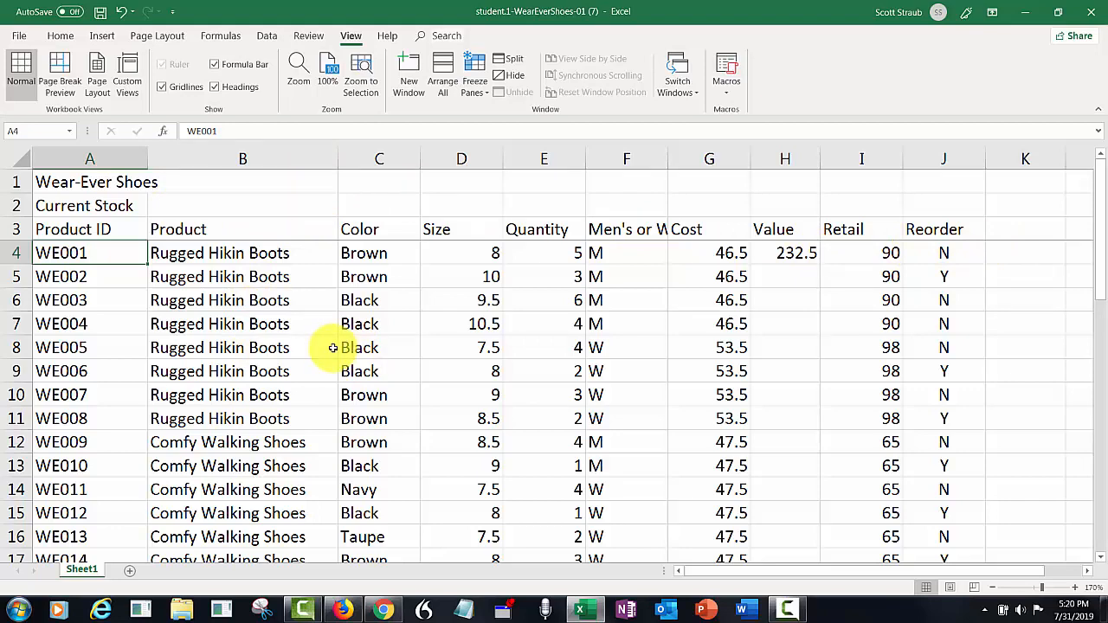
- Set the quantity of product WE028 in cell E31 to 3
scroll(355, 351, down, 6)
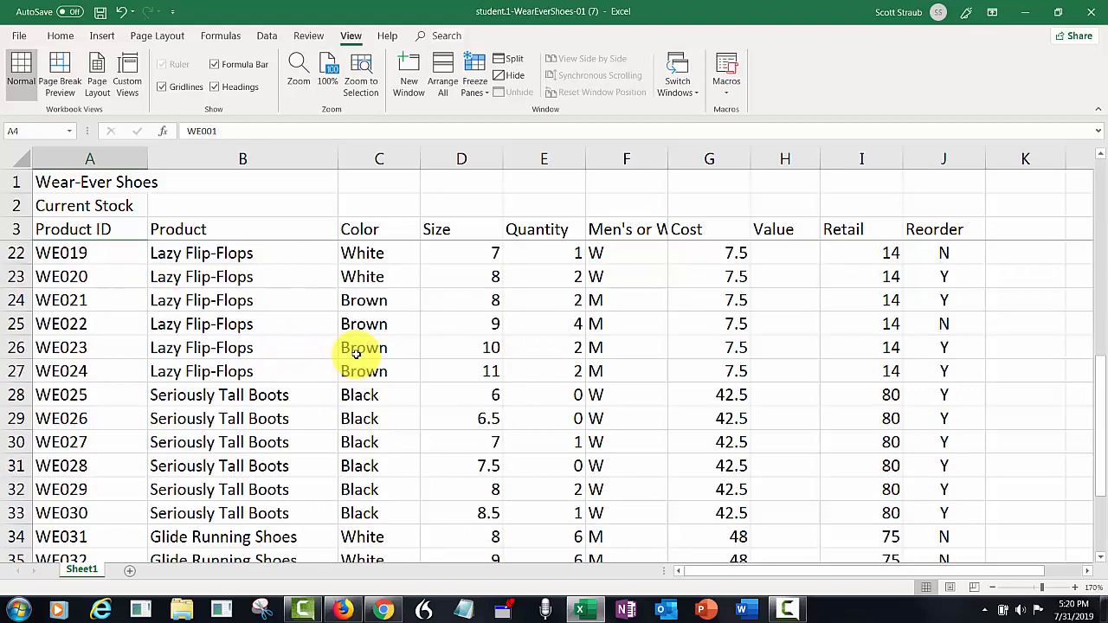
scroll(355, 353, down, 3)
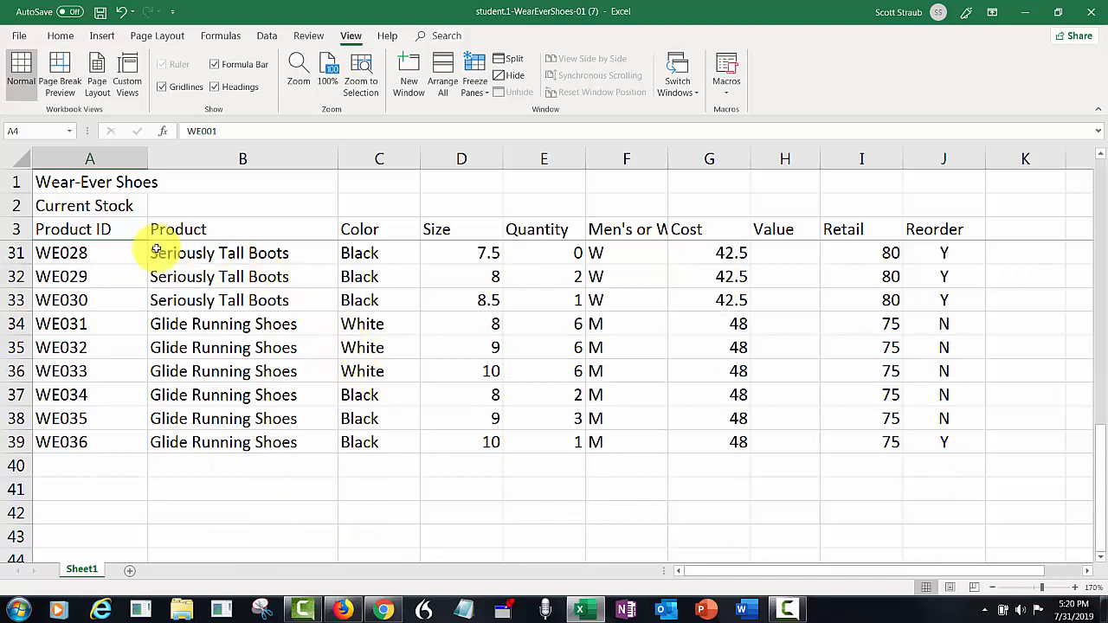
click(548, 256)
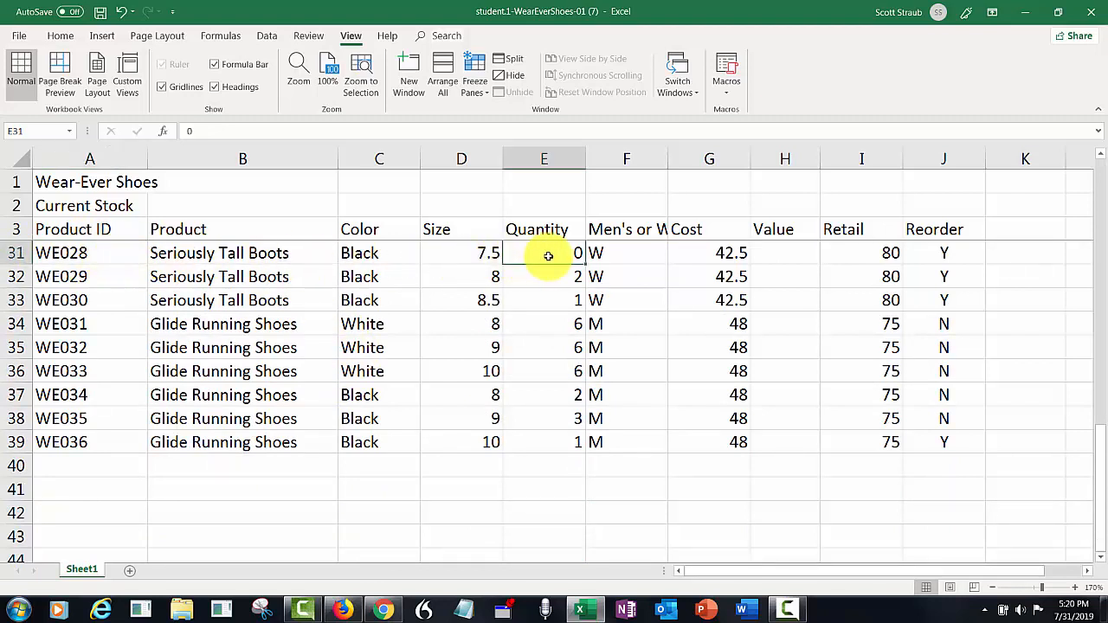
text(3)
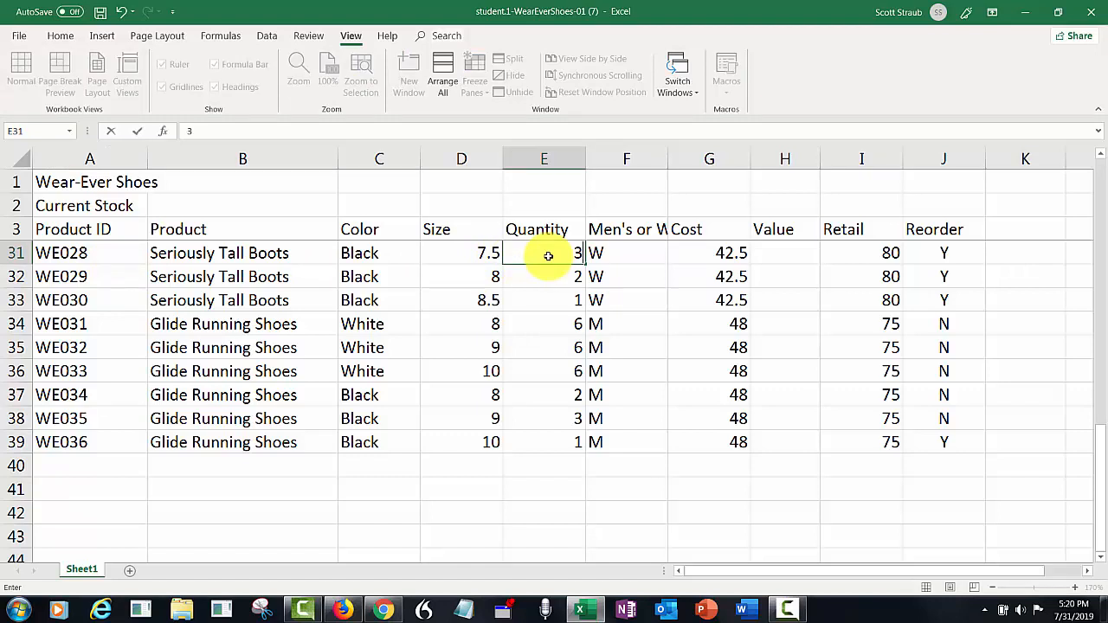
key(Return)
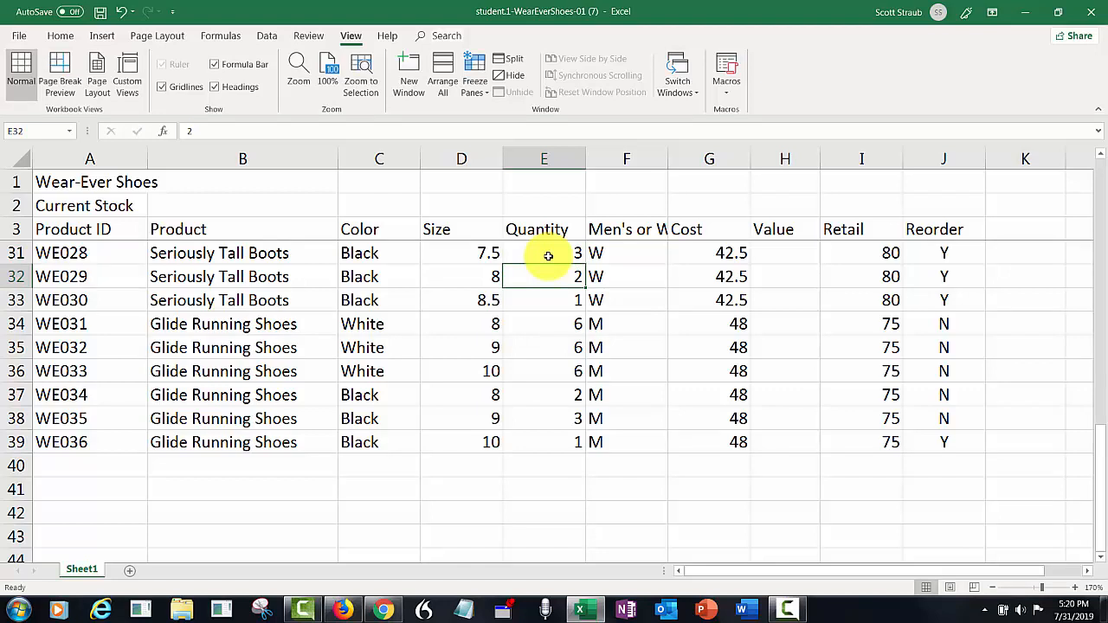
- Return to the start of the data, reset the worksheet zoom to 100% and unfreeze the panes
key(ctrl+Home)
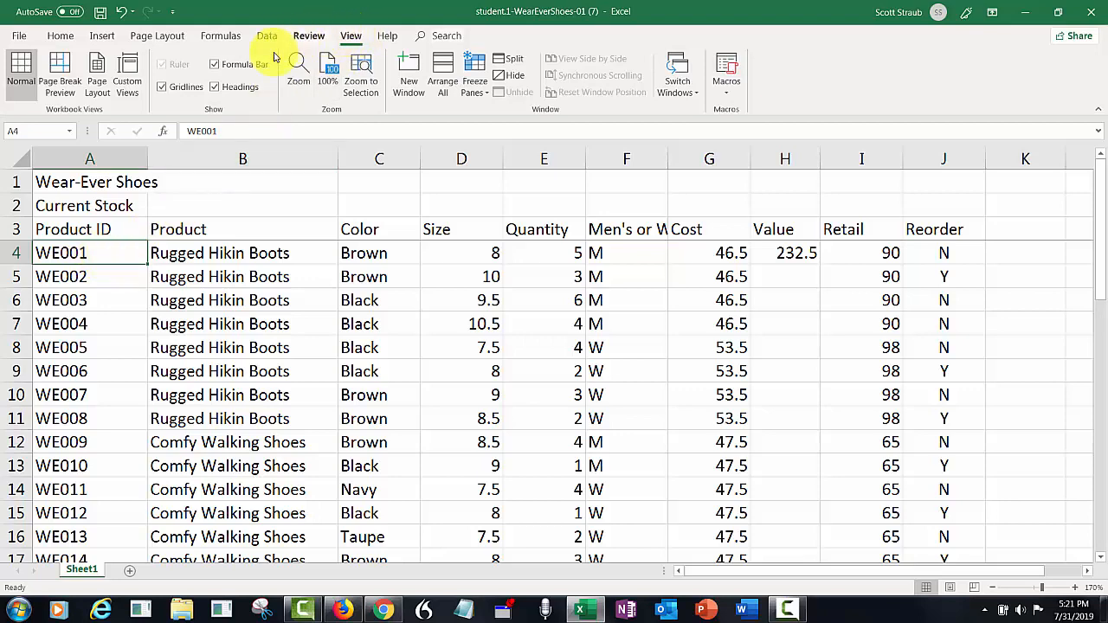
click(327, 74)
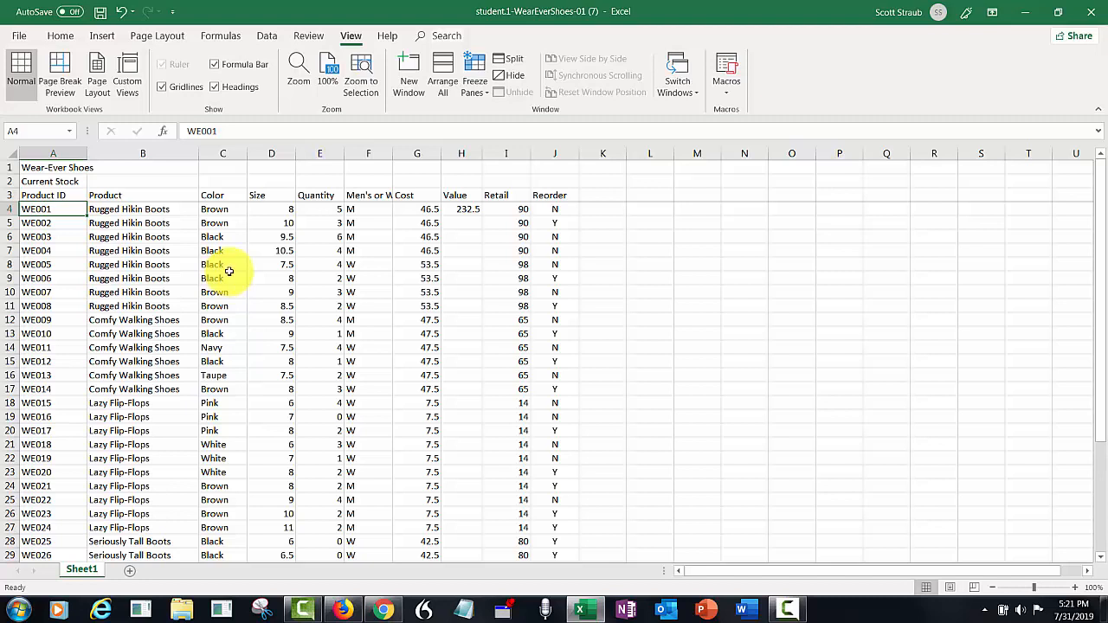
click(467, 82)
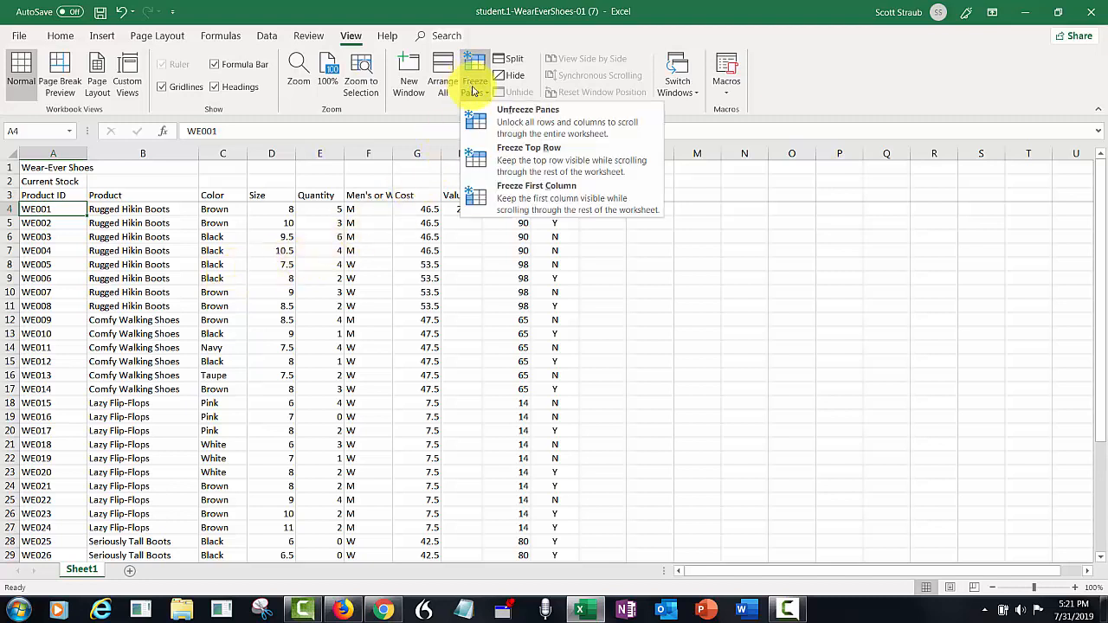
click(500, 122)
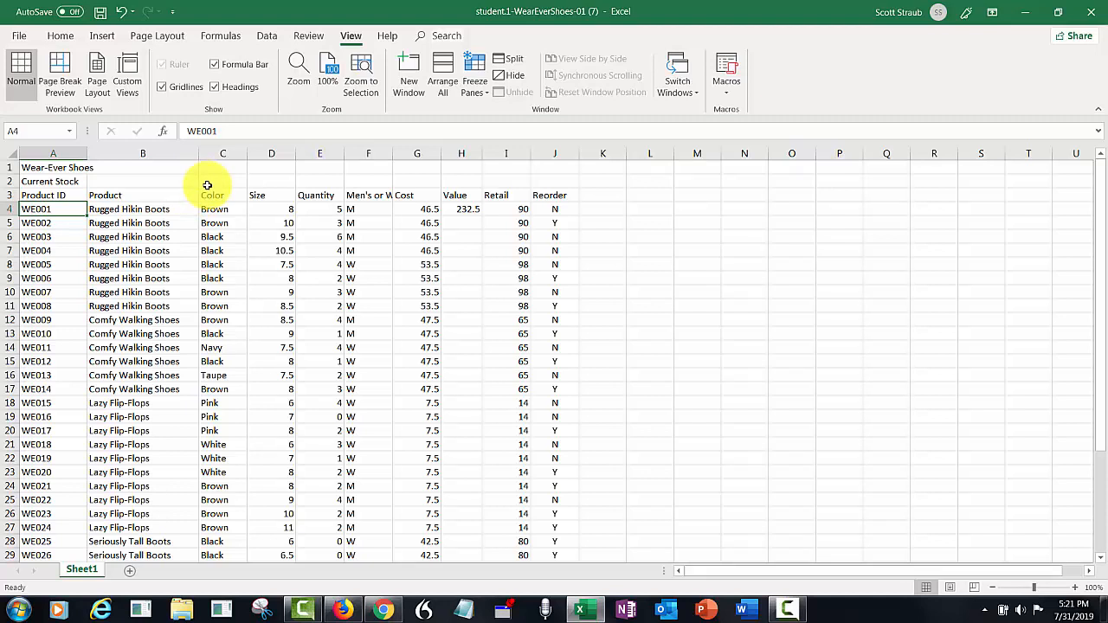
- Spell-check the worksheet from cell A1, replacing every occurrence of "Hikin" with "Hiking"
click(54, 168)
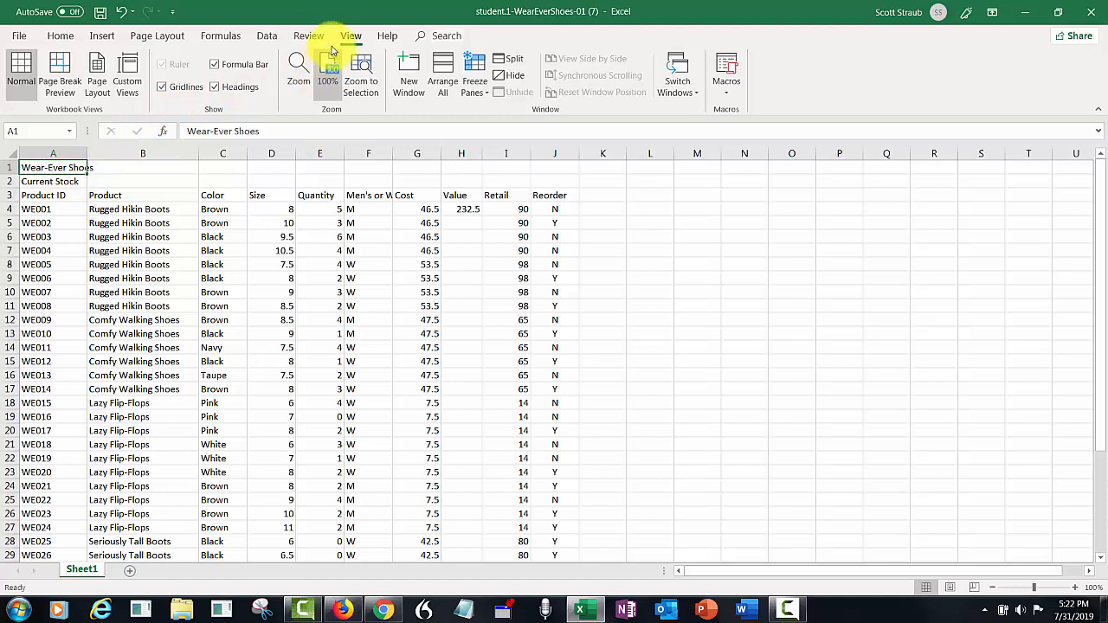
click(309, 37)
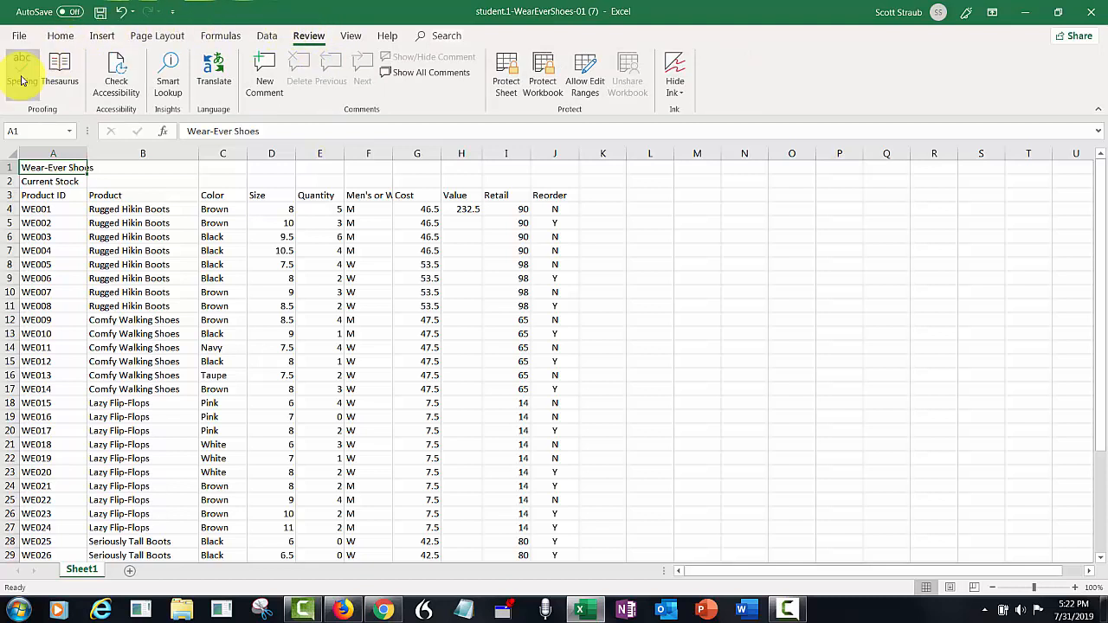
click(23, 81)
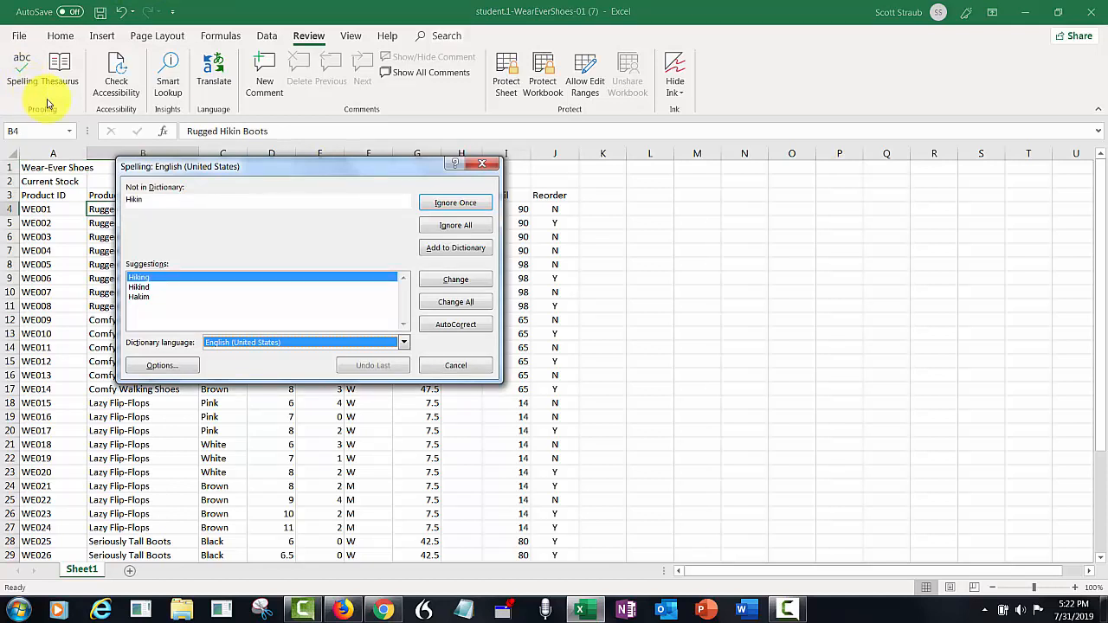
click(461, 305)
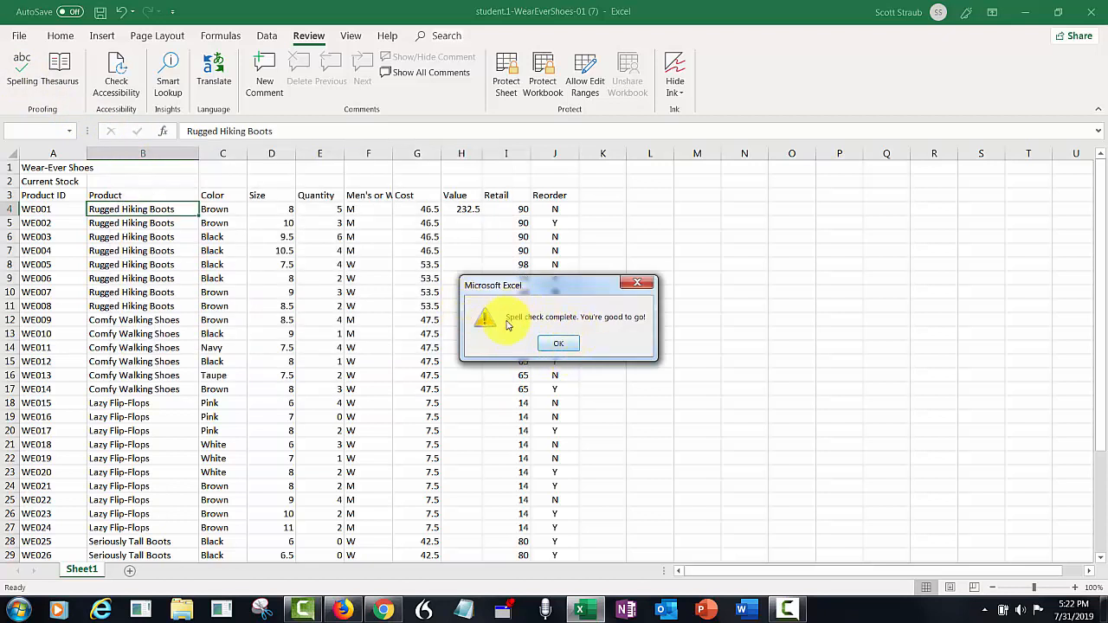
click(556, 345)
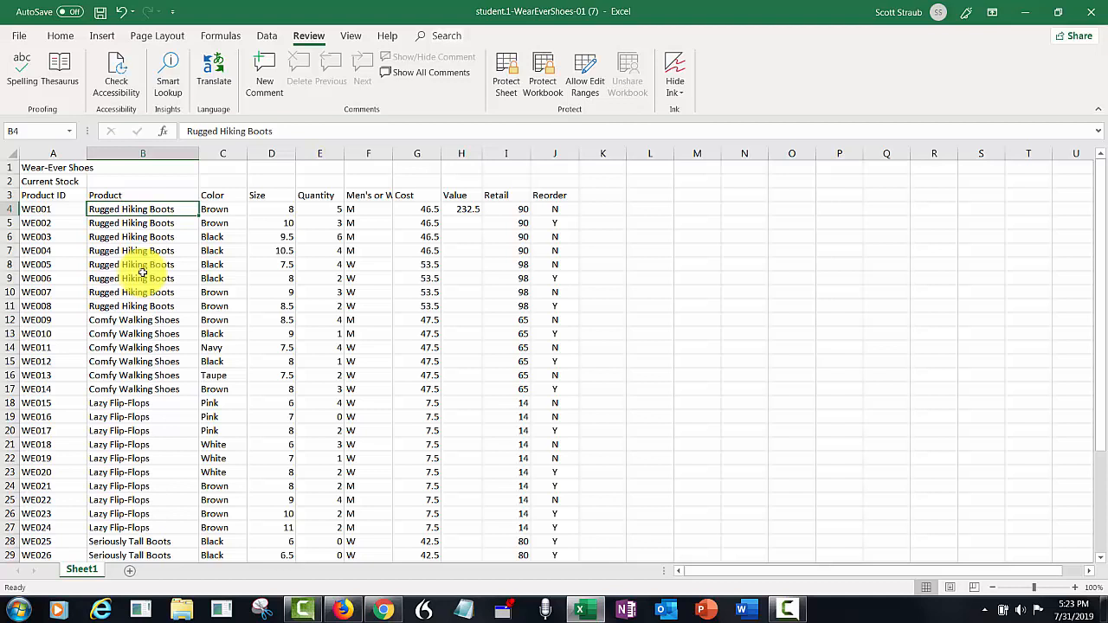
- Fill the formula in H4 down the Value column for all product rows
click(454, 209)
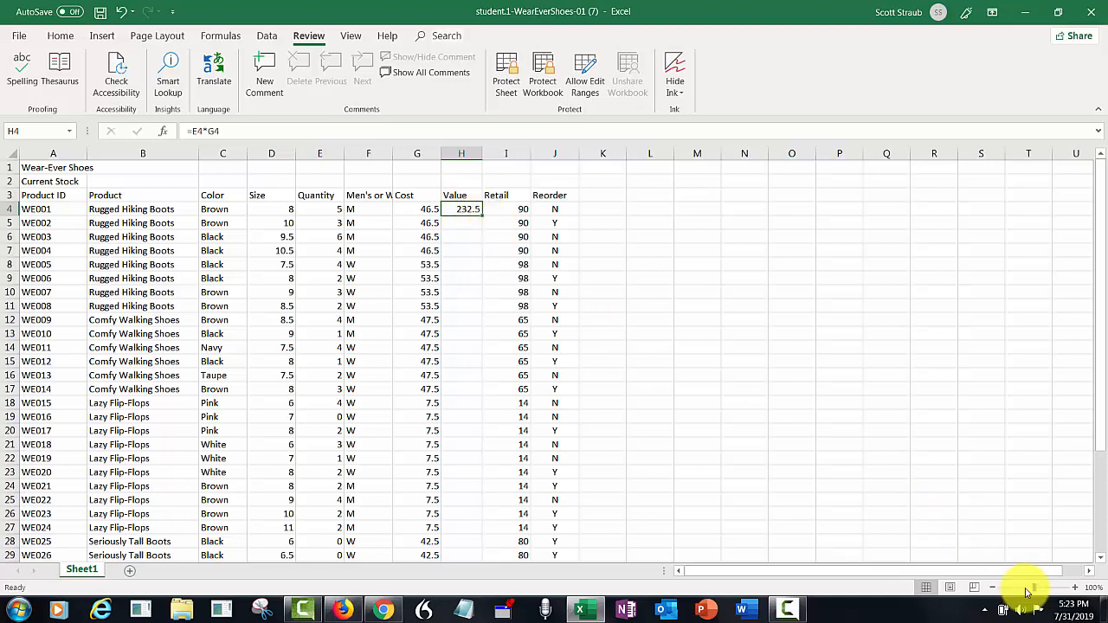
drag(1034, 588, 1048, 592)
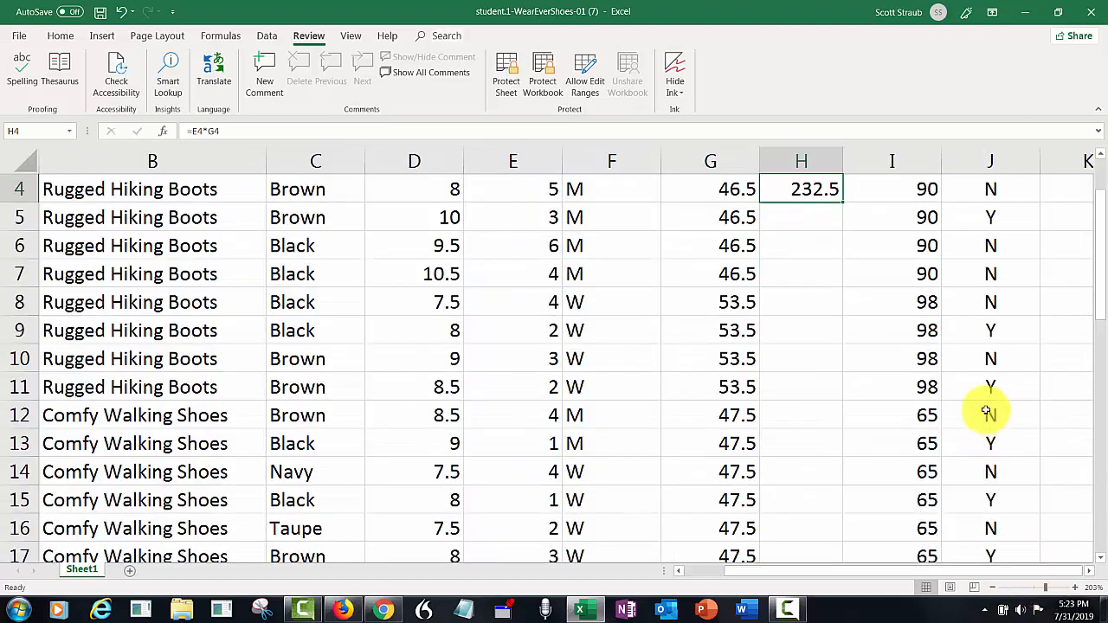
double_click(841, 202)
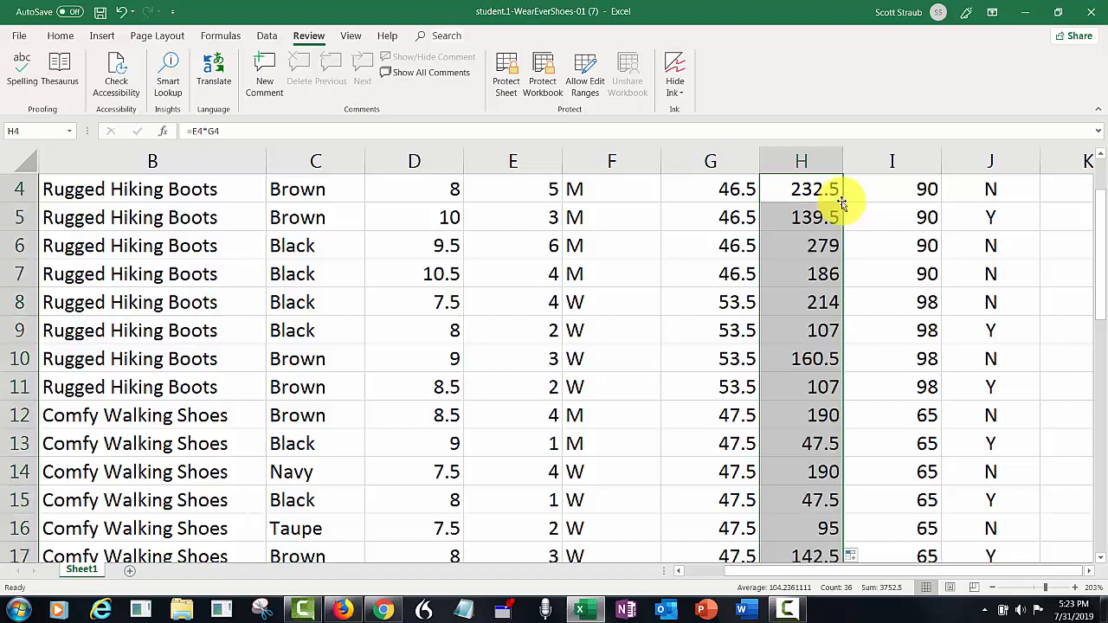
click(1040, 590)
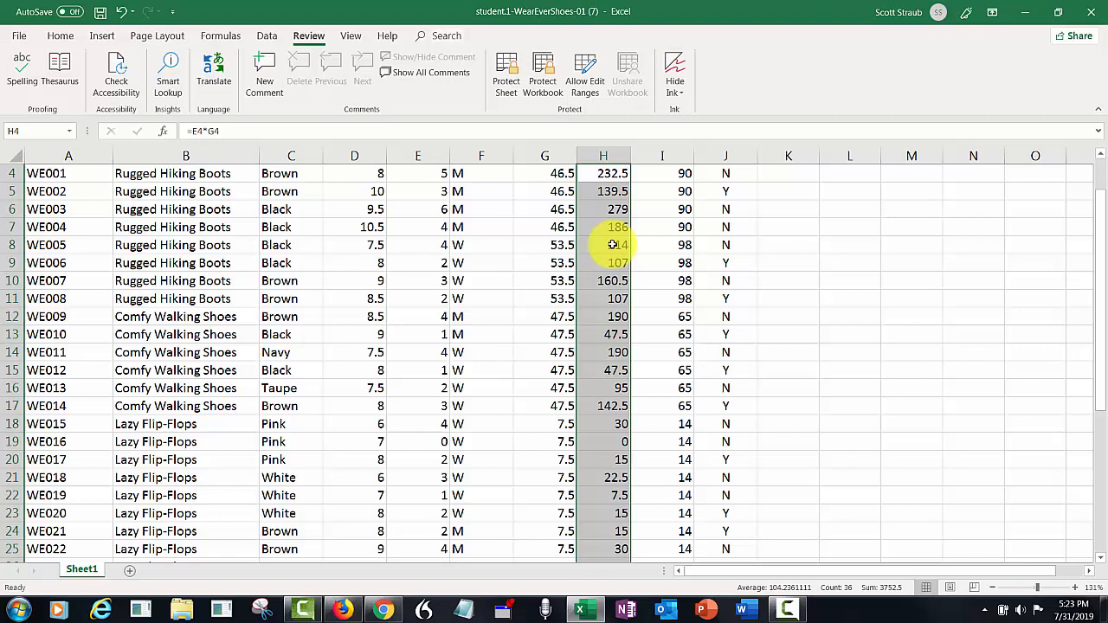
- Apply the Ion theme to the workbook
key(ctrl+Home)
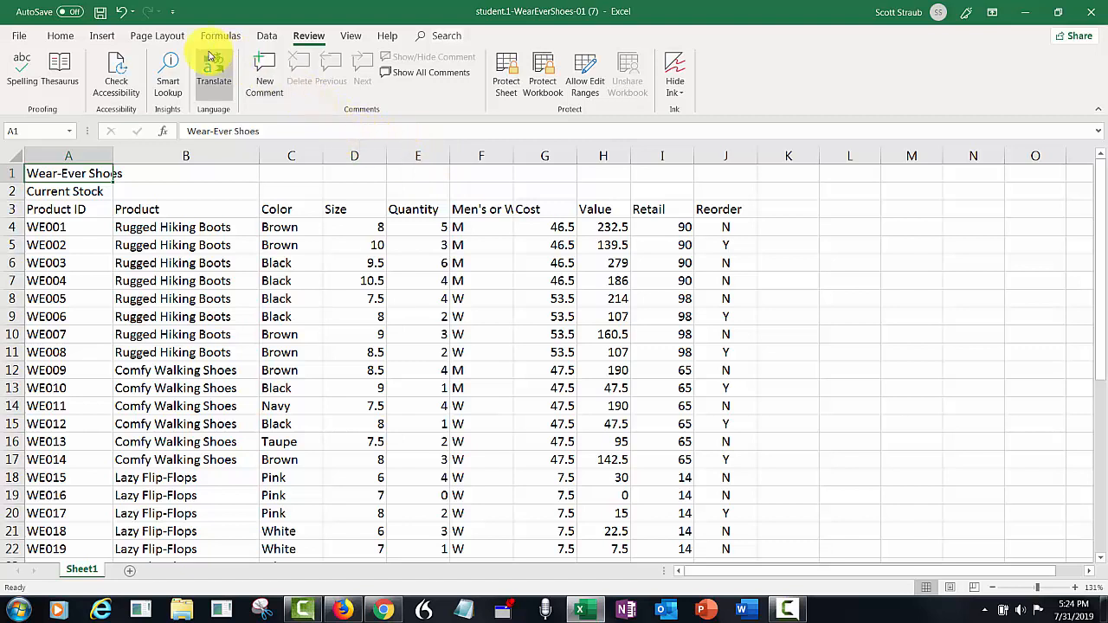
click(158, 35)
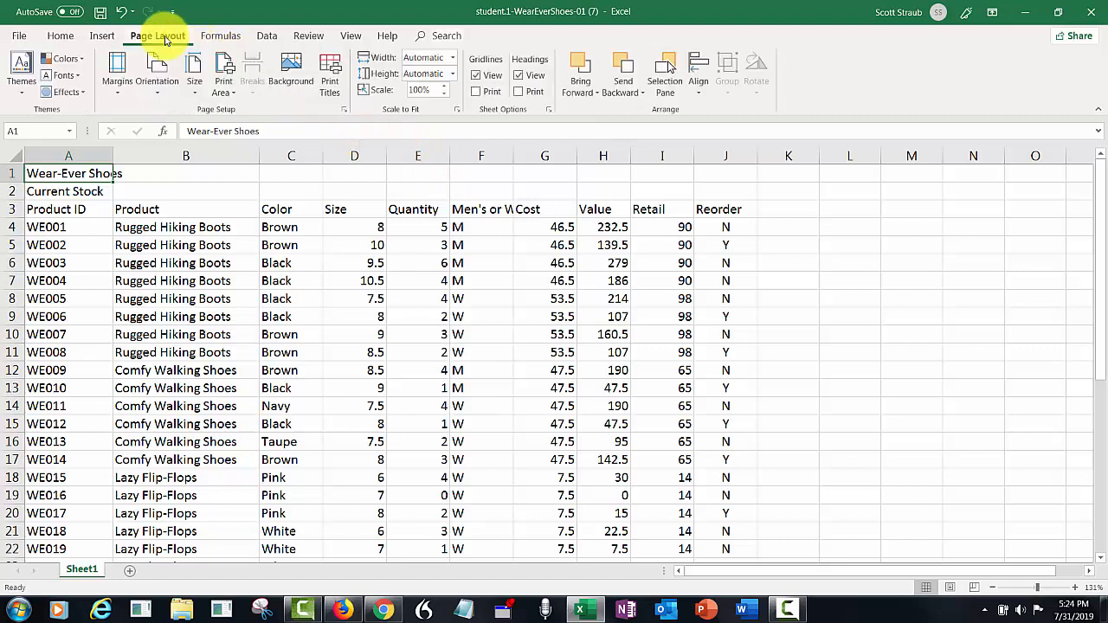
click(16, 90)
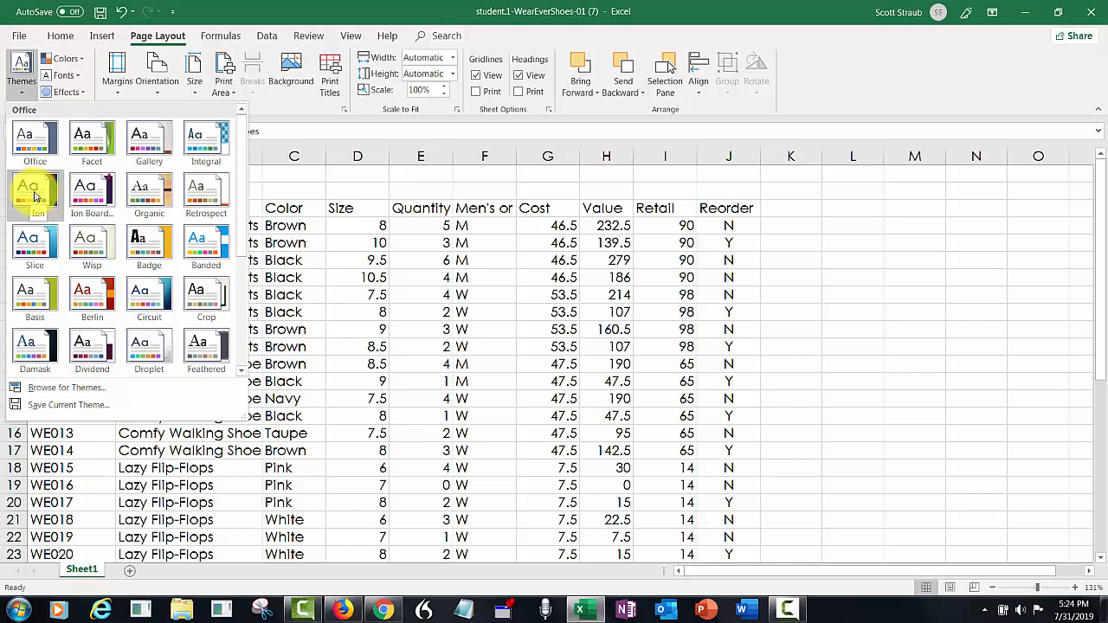
click(35, 197)
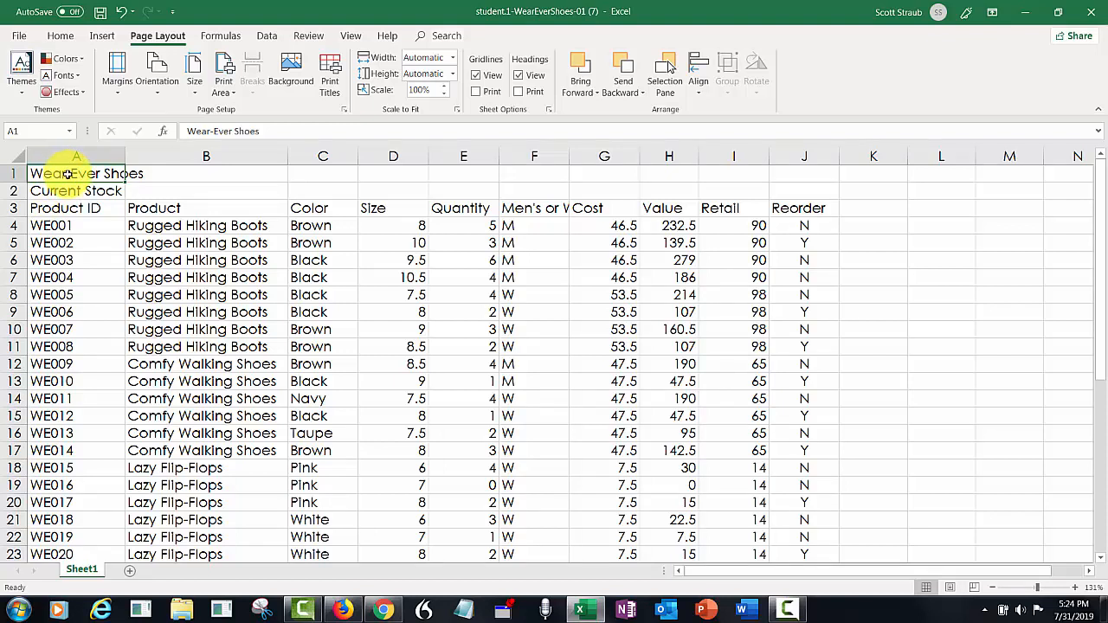
- Merge and center the "Wear-Ever Shoes" title across A1:J1 and the "Current Stock" subtitle across A2:J2
drag(81, 175, 793, 176)
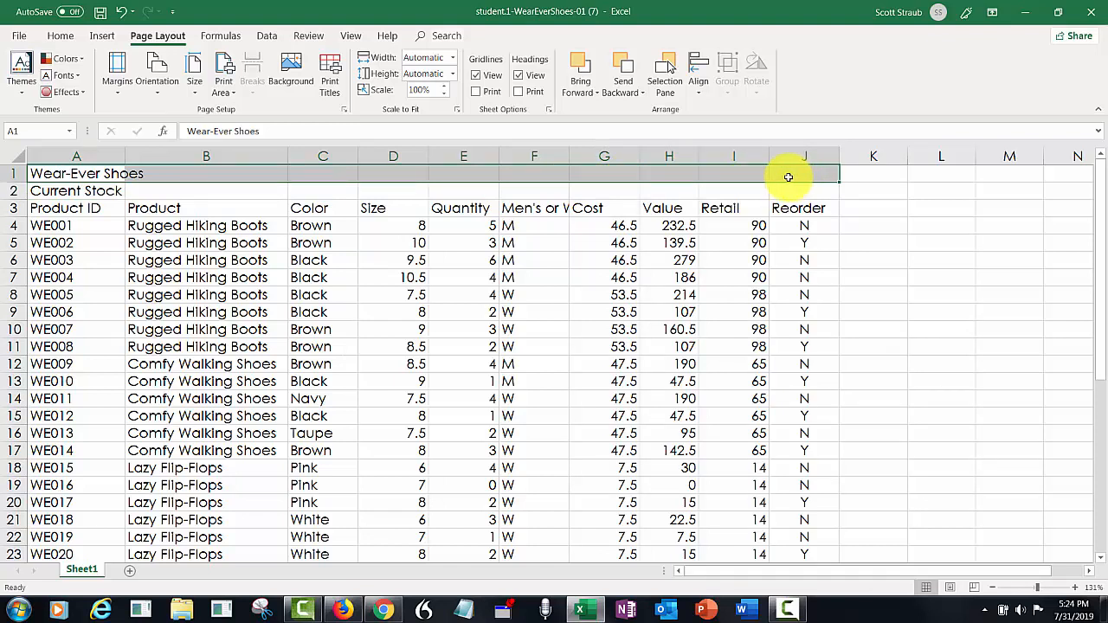
click(60, 37)
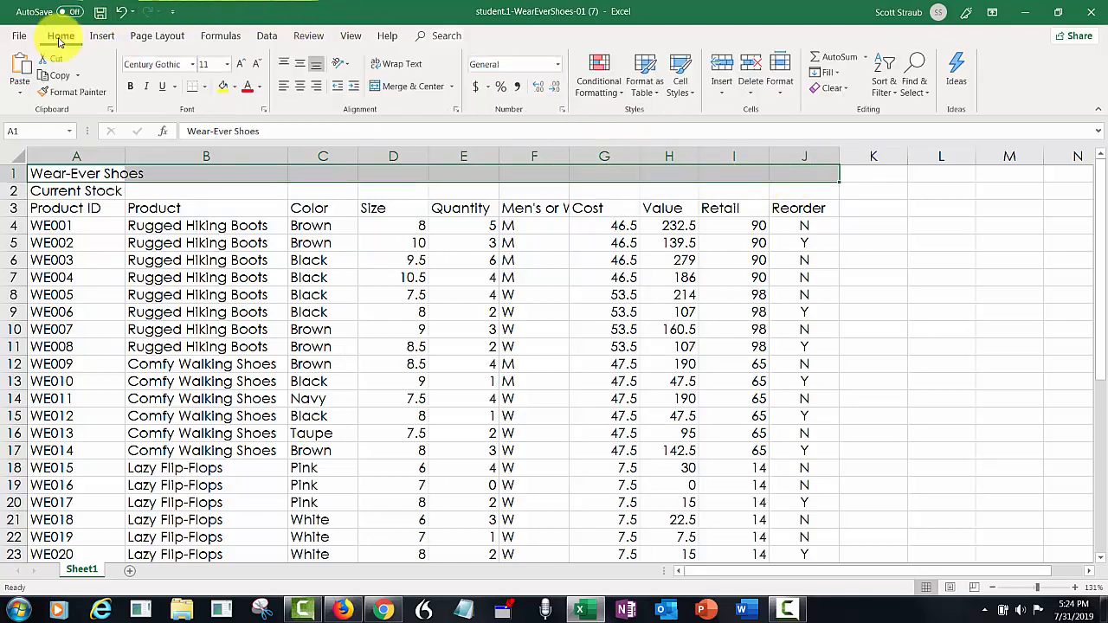
click(413, 87)
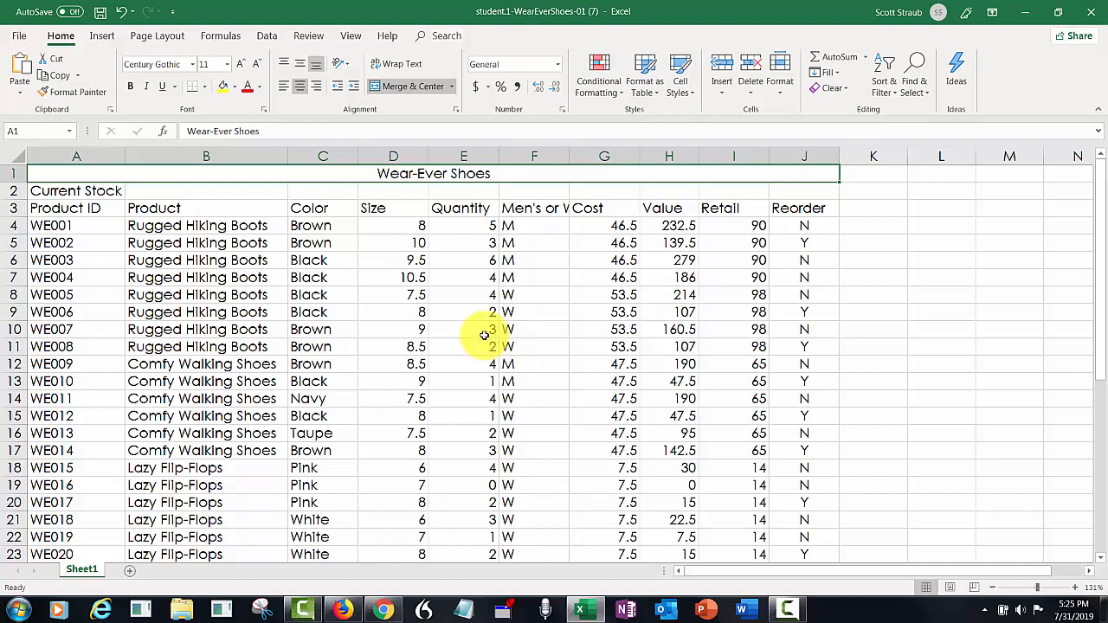
click(78, 192)
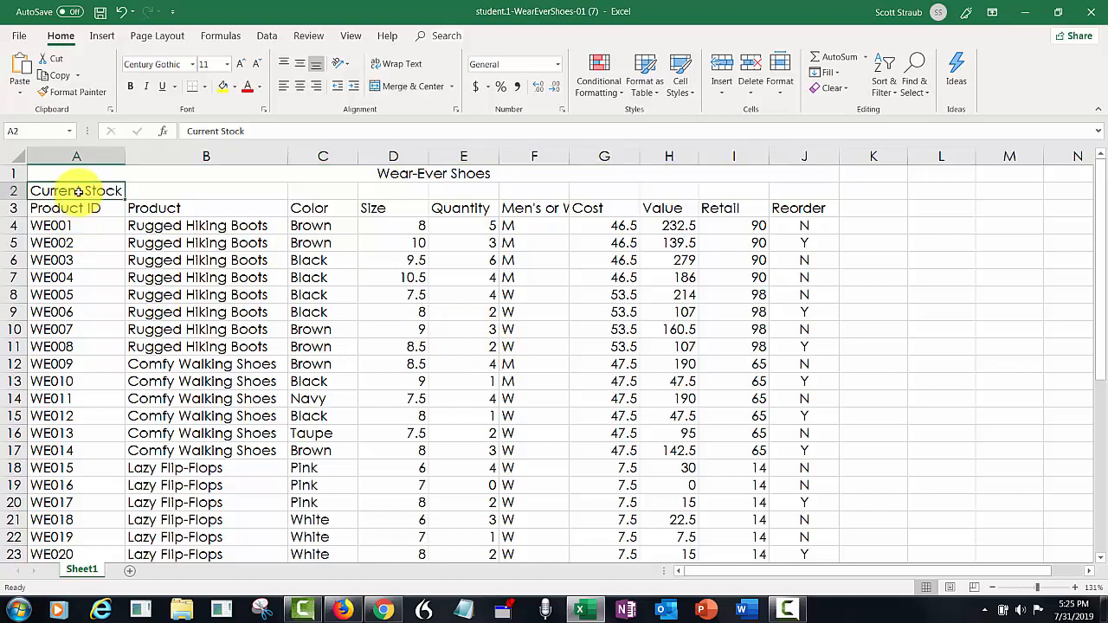
drag(78, 191, 795, 193)
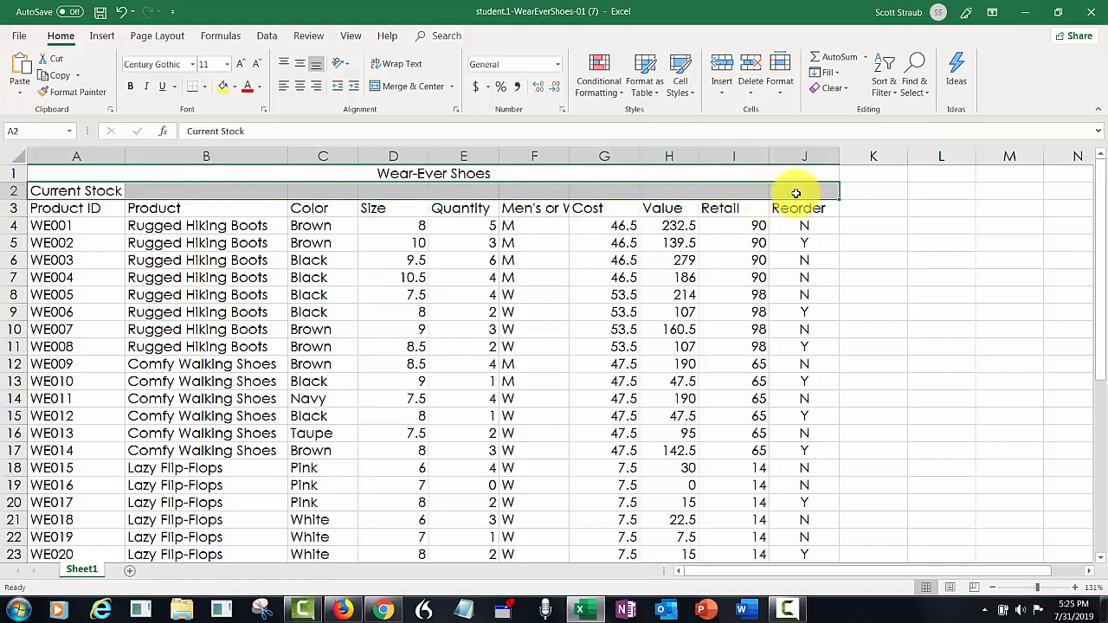
click(410, 87)
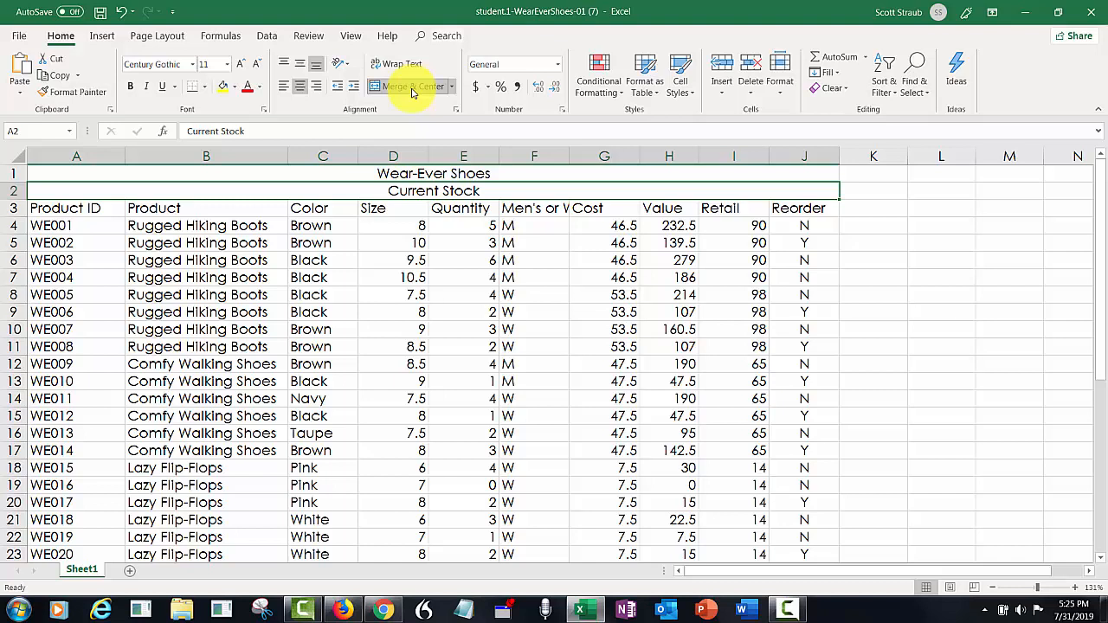
- Apply the Title cell style to the "Wear-Ever Shoes" title in A1
click(91, 174)
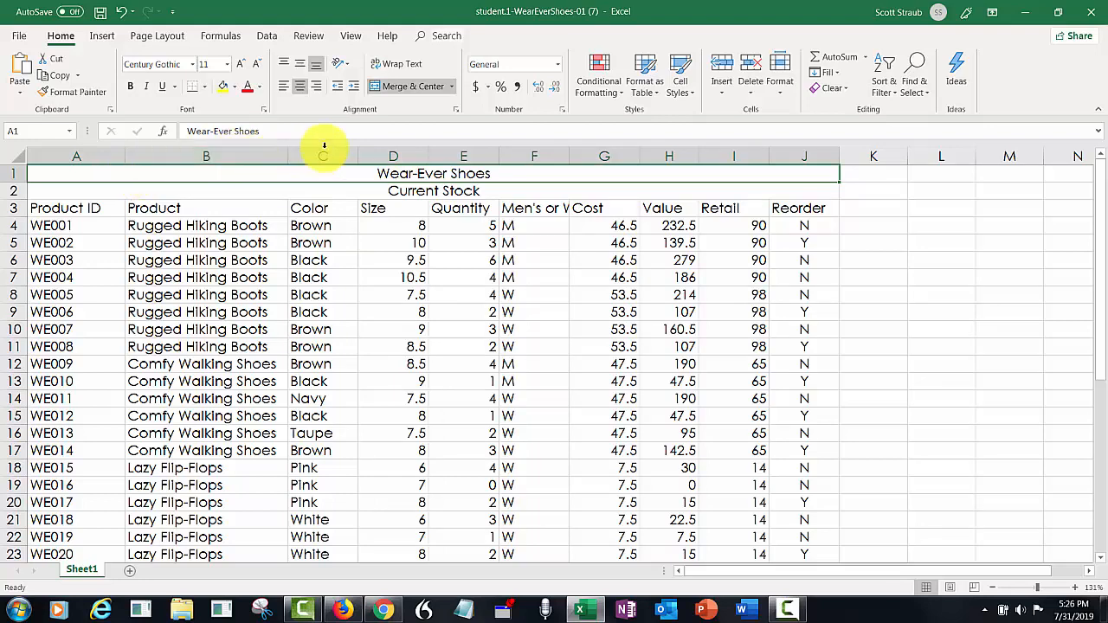
click(680, 87)
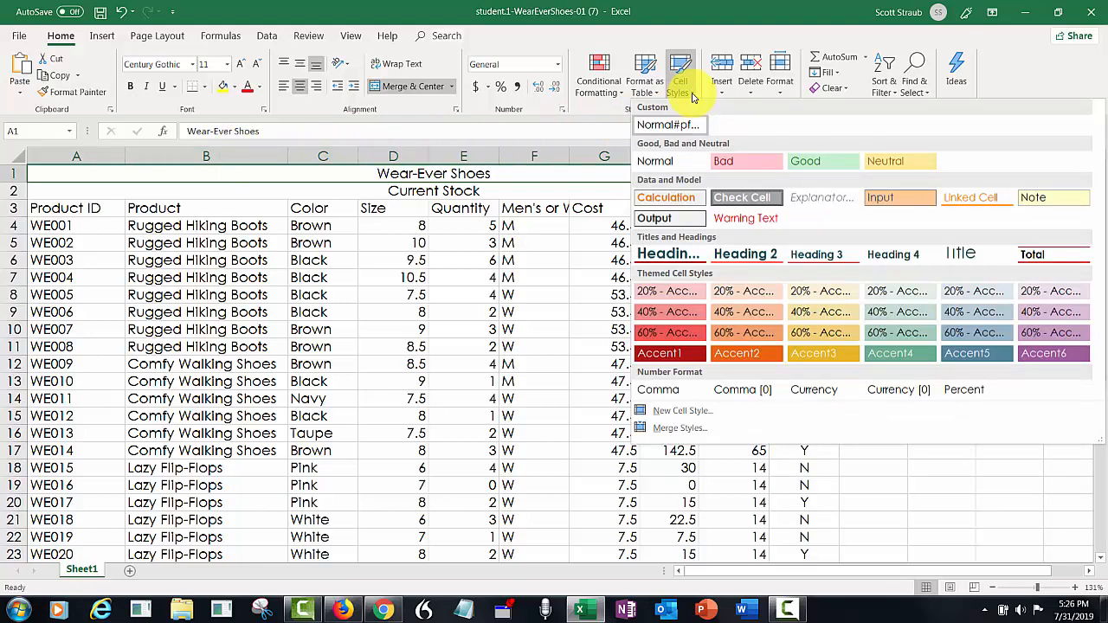
click(969, 254)
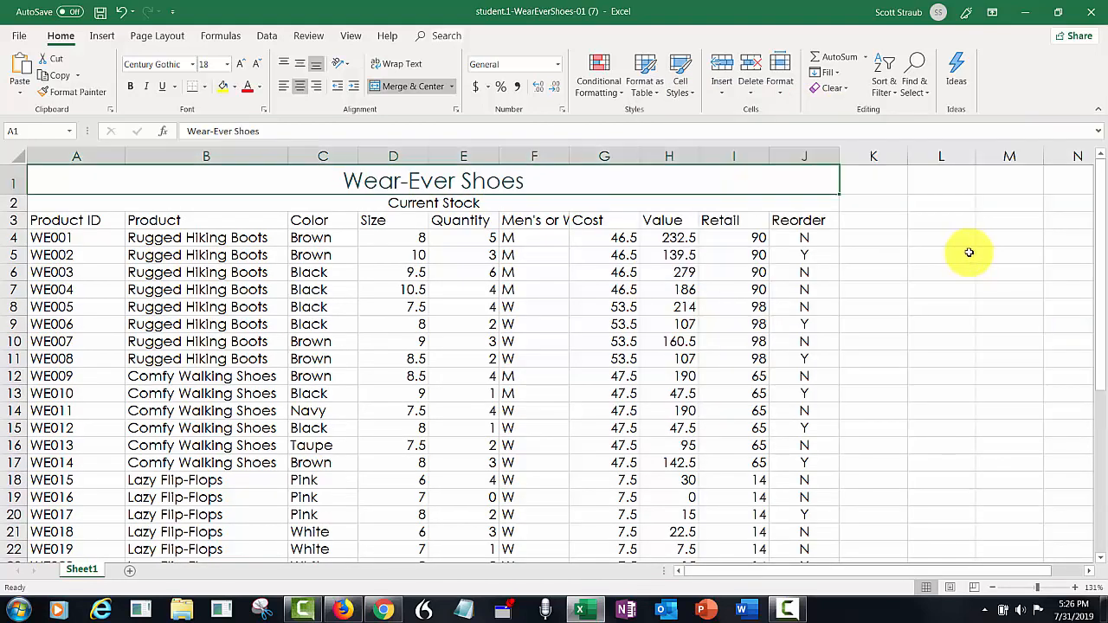
- Apply the Heading 4 cell style to the "Current Stock" subtitle in A2 and set its font size to 14
click(391, 207)
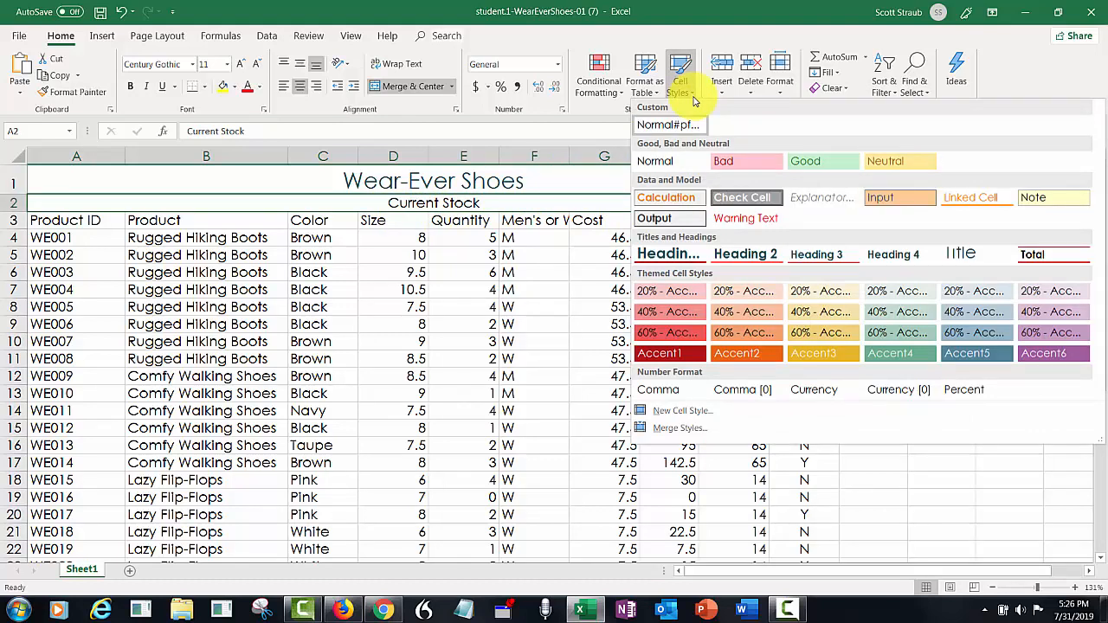
click(885, 258)
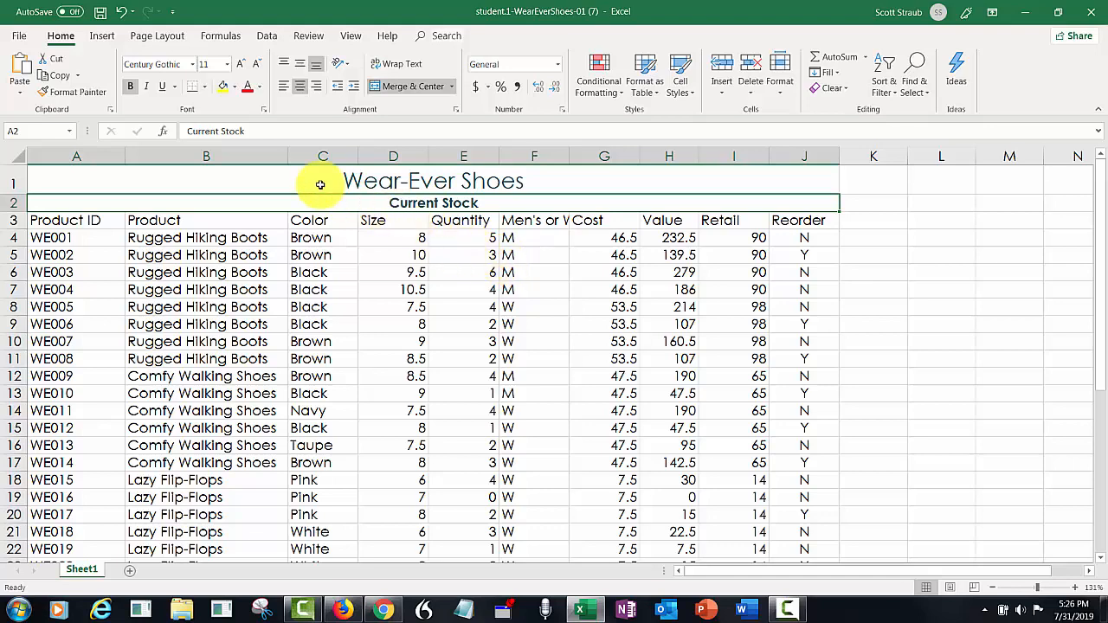
click(227, 66)
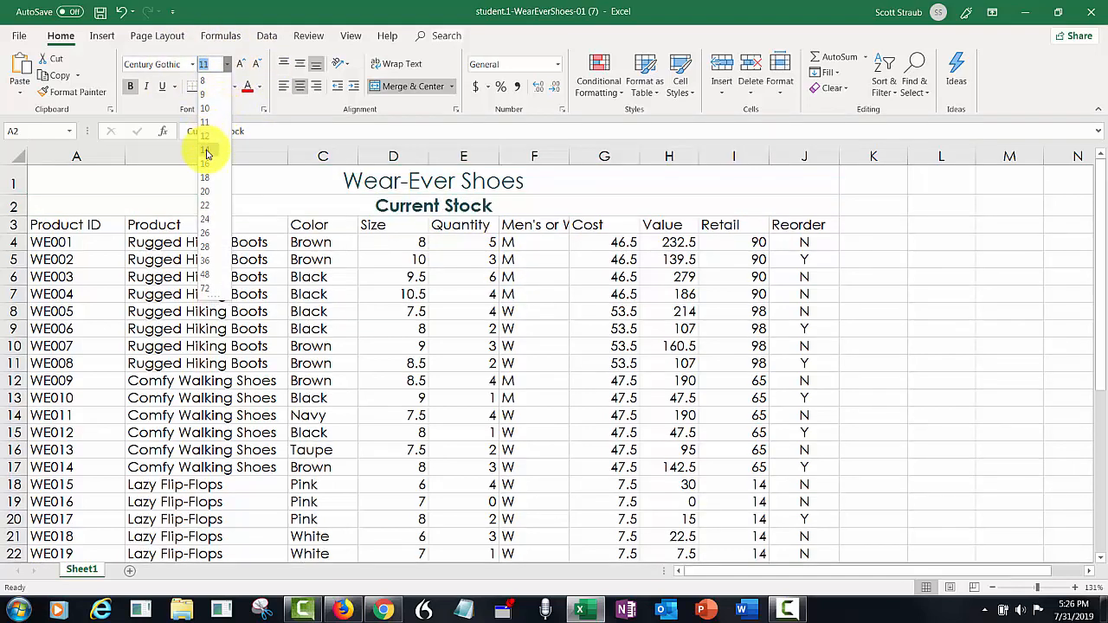
click(207, 152)
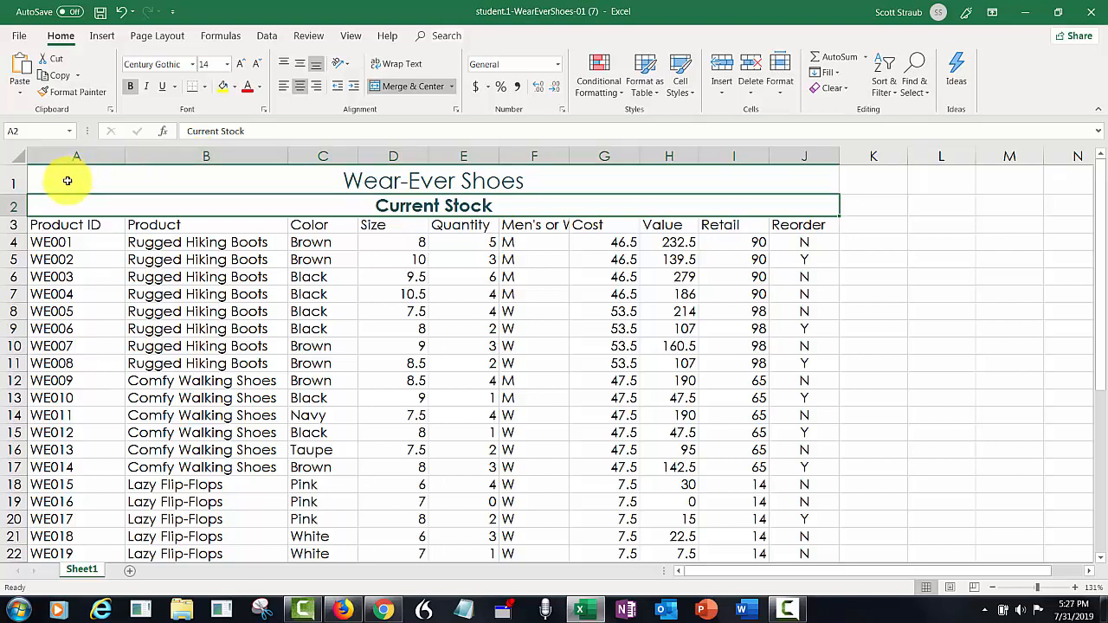
- Set the height of rows 1 and 2 to 22
click(12, 182)
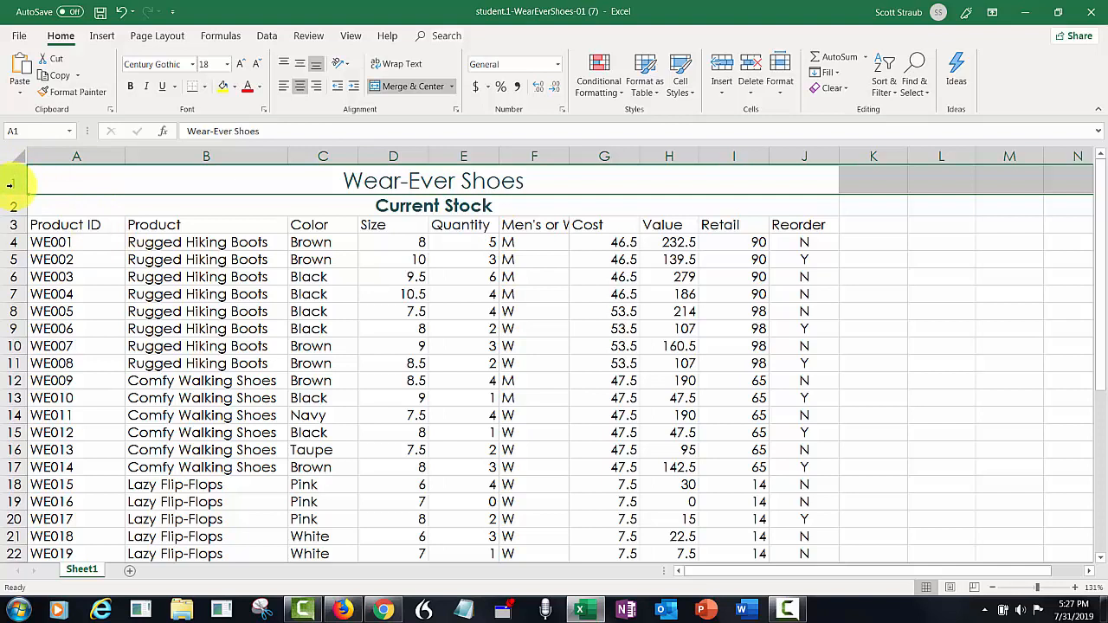
drag(10, 185, 15, 206)
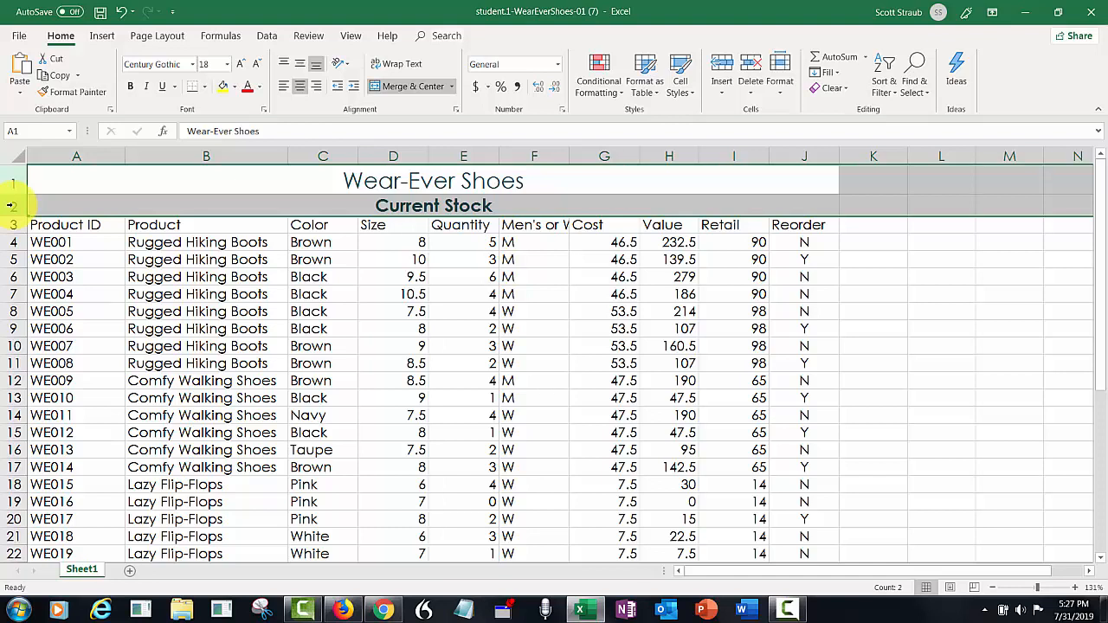
click(786, 97)
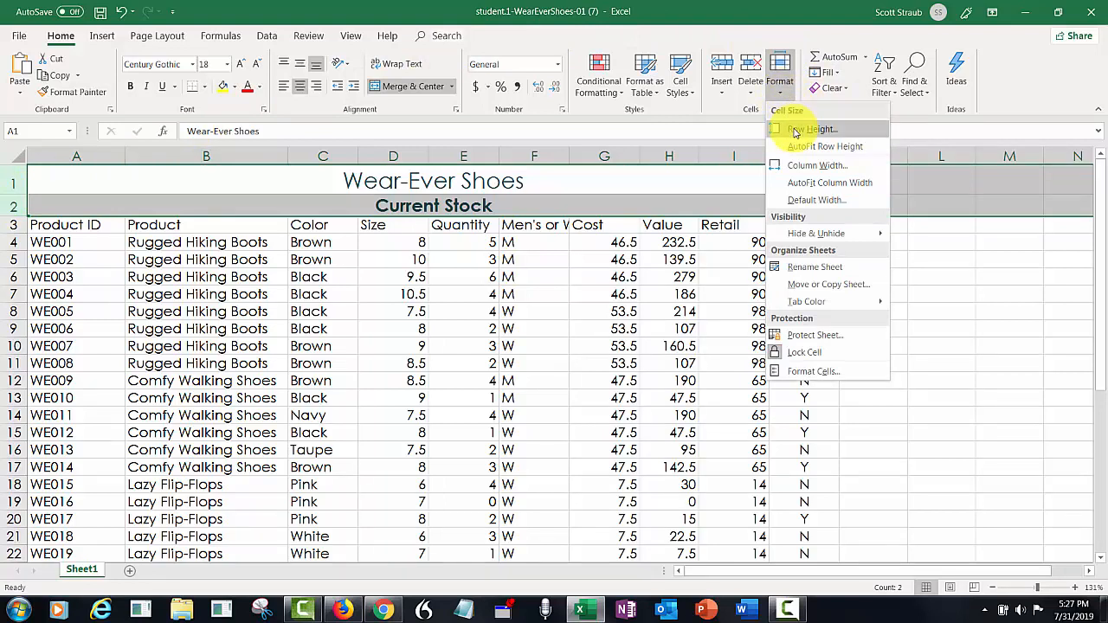
click(796, 131)
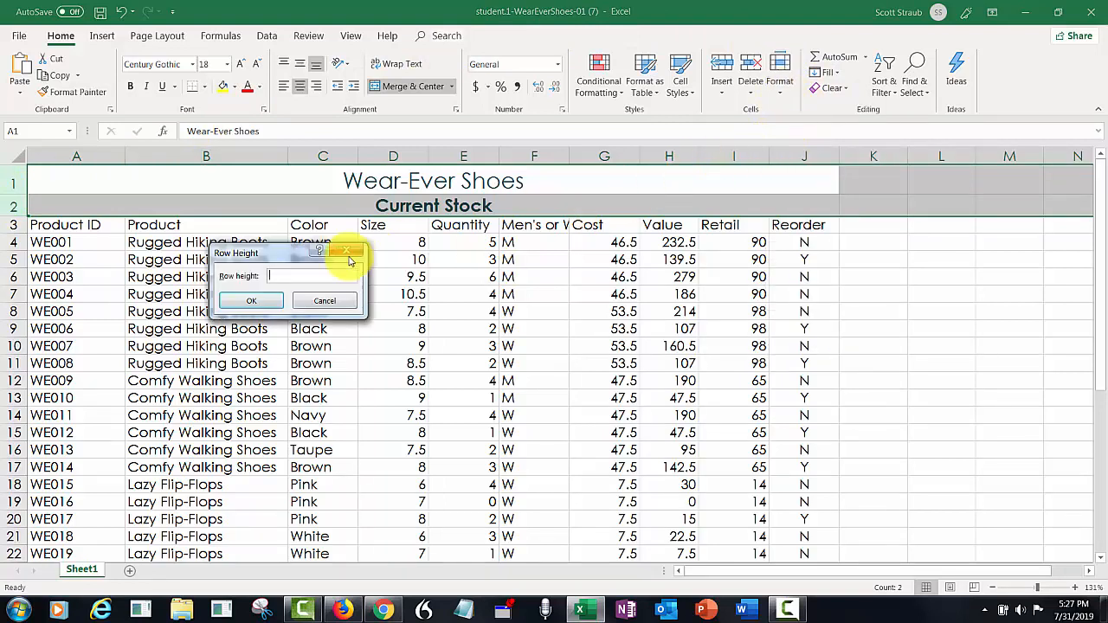
text(22)
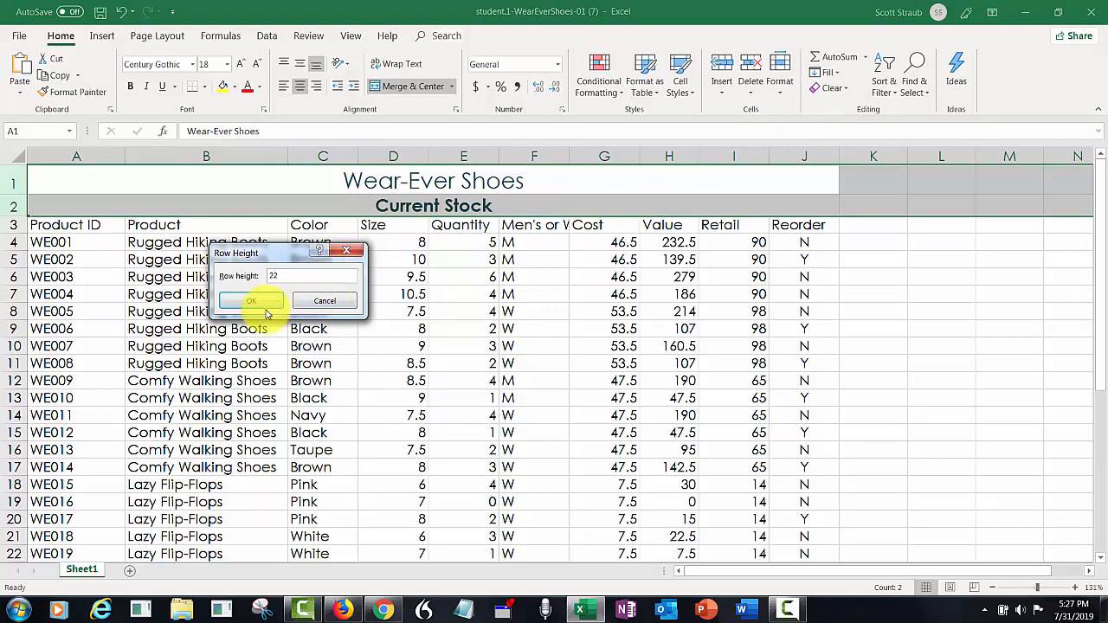
click(252, 301)
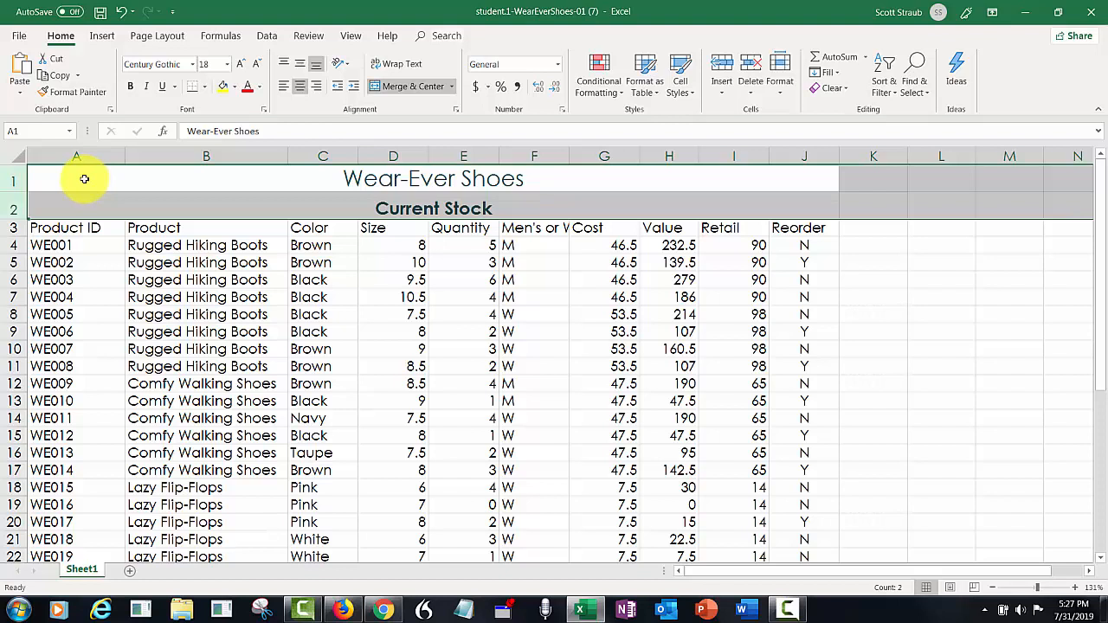
- Apply the Light Yellow, 40% - Accent3 cell style to the column headings in A3:J3 and make them bold
click(11, 228)
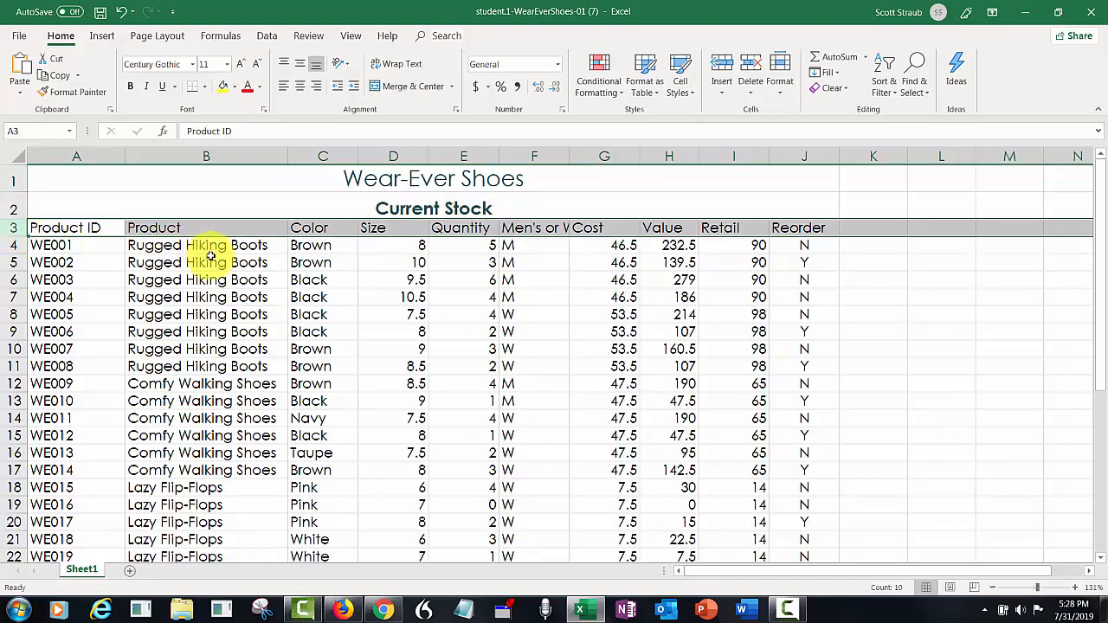
click(64, 228)
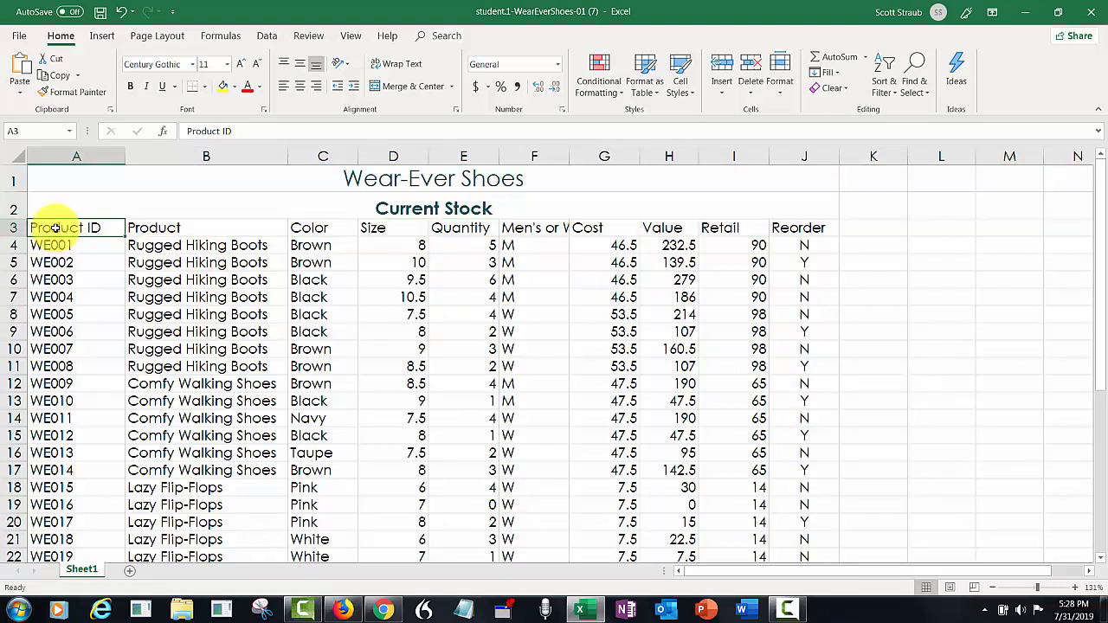
drag(123, 228, 787, 231)
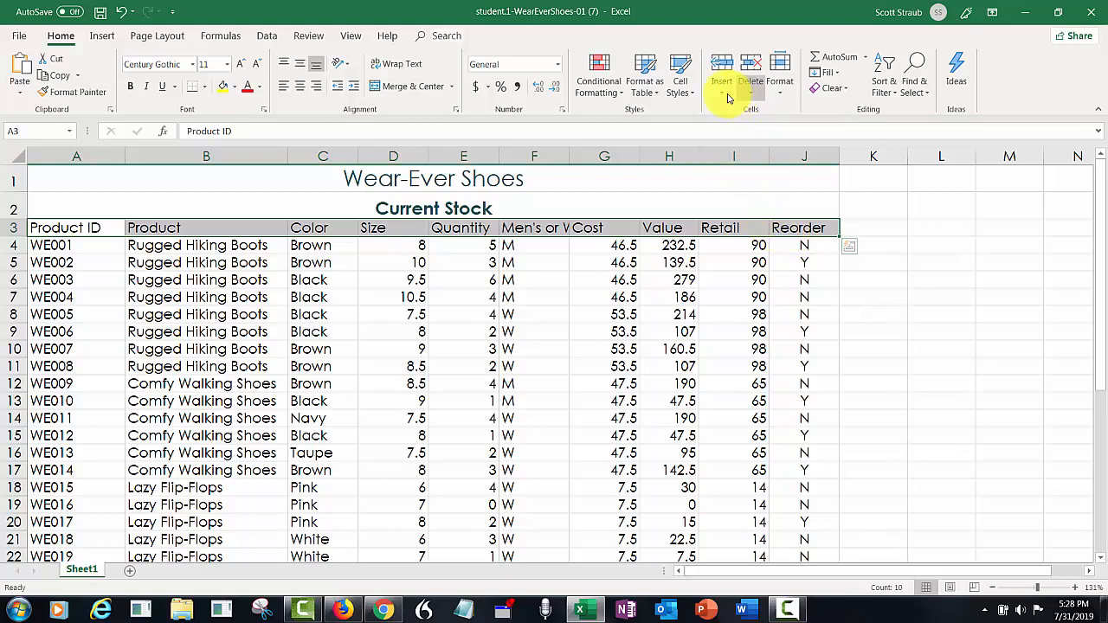
click(680, 86)
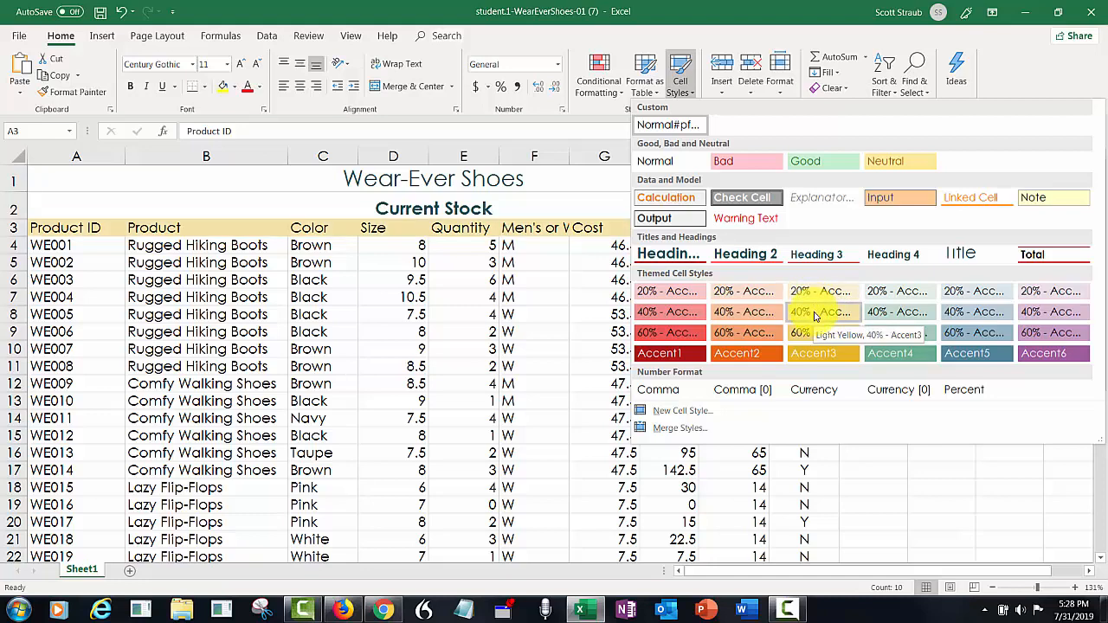
click(814, 316)
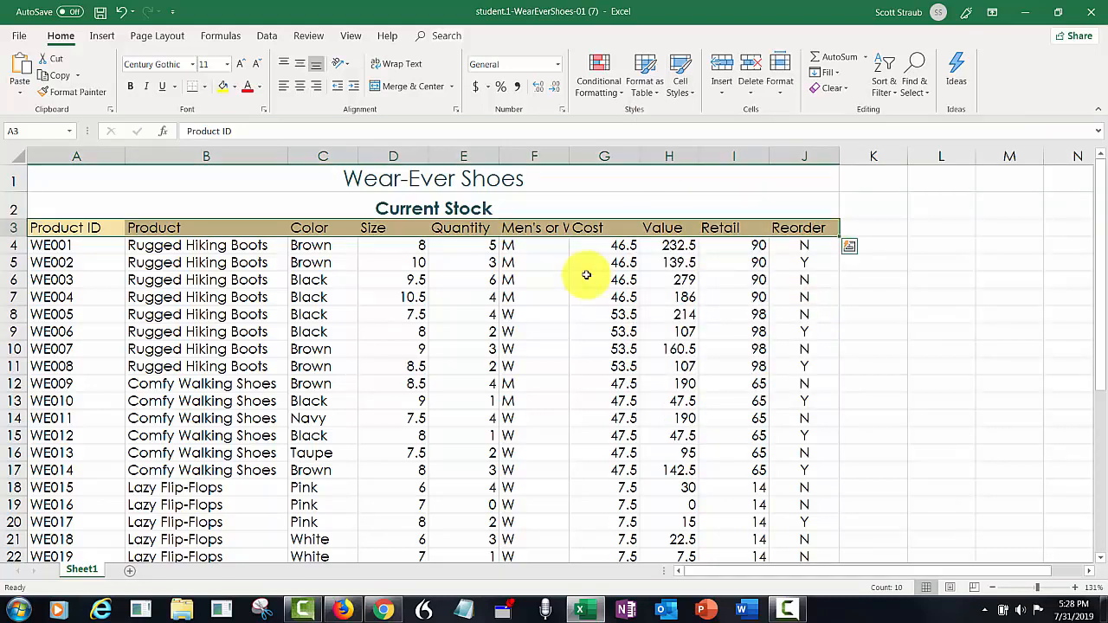
click(131, 88)
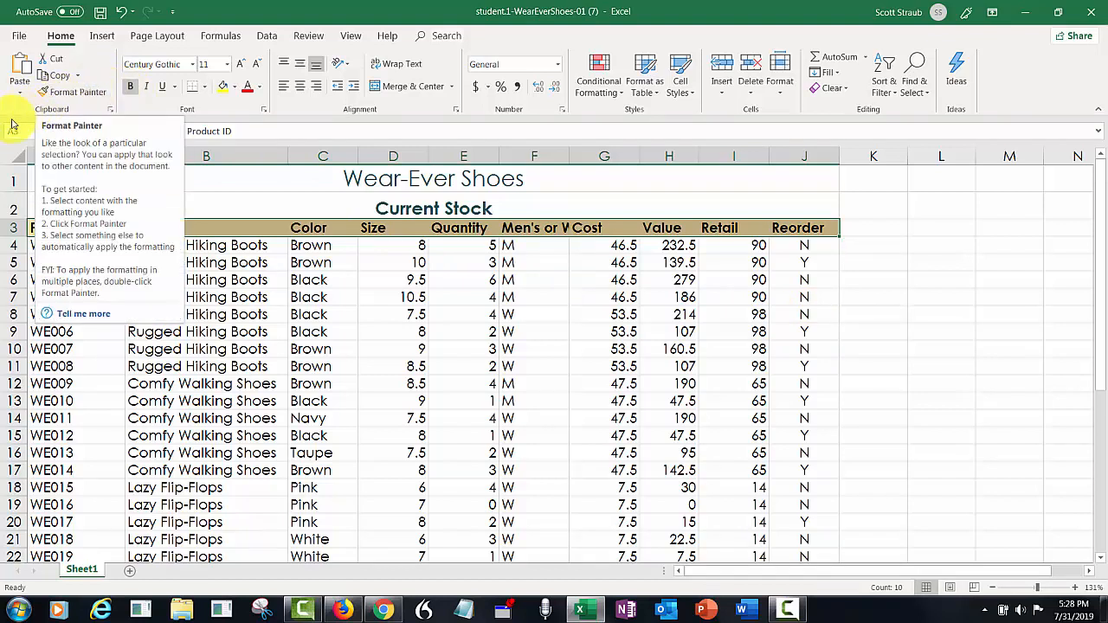
- Increase the height of heading row 3 to 21.00 (35 pixels)
click(12, 229)
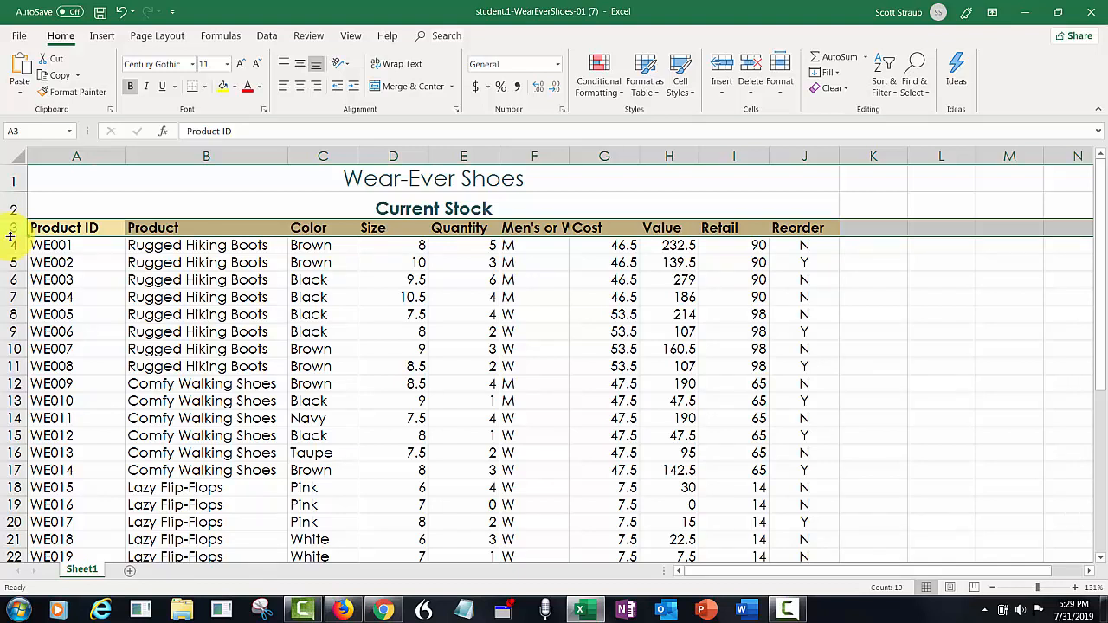
drag(11, 236, 11, 247)
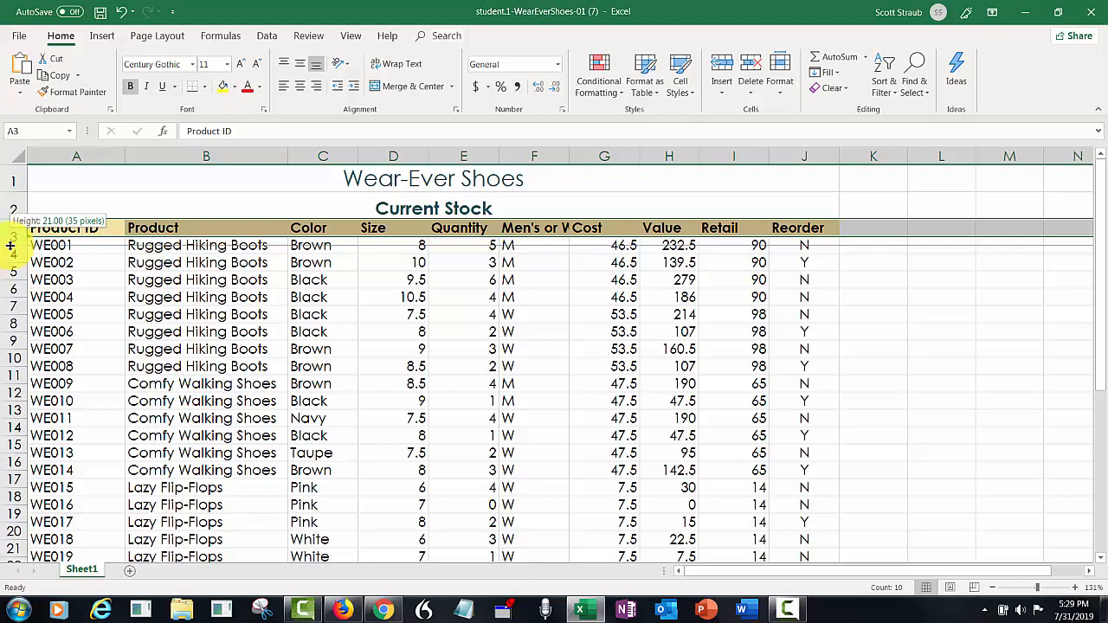
drag(10, 246, 11, 246)
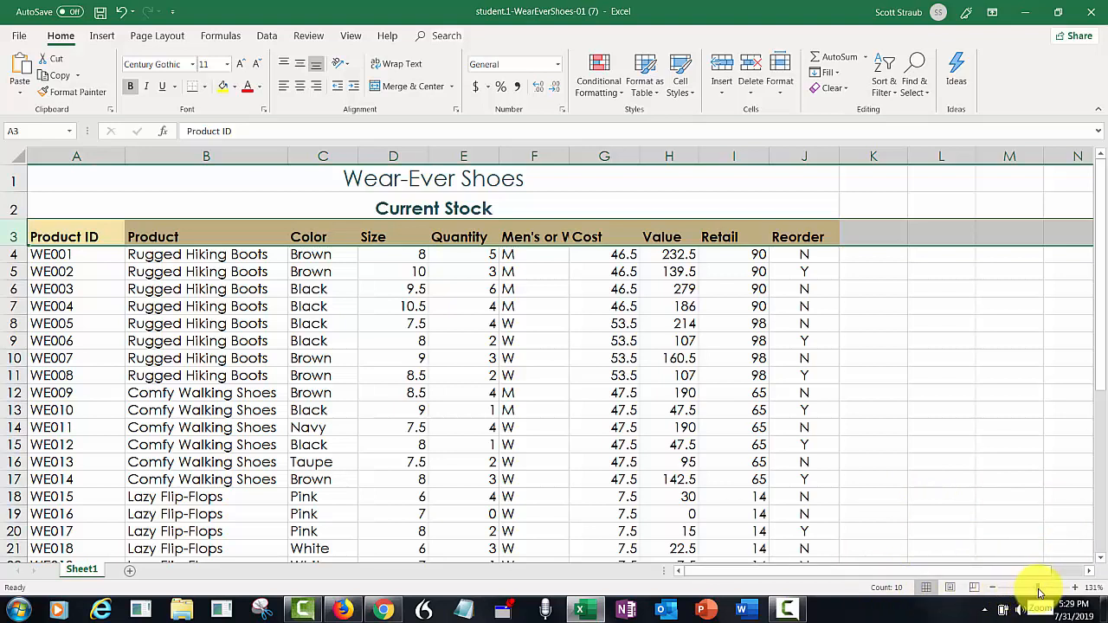
- Zoom out to view all the product rows, and enlarge the worksheet to 160% zoom
drag(1040, 592, 1036, 592)
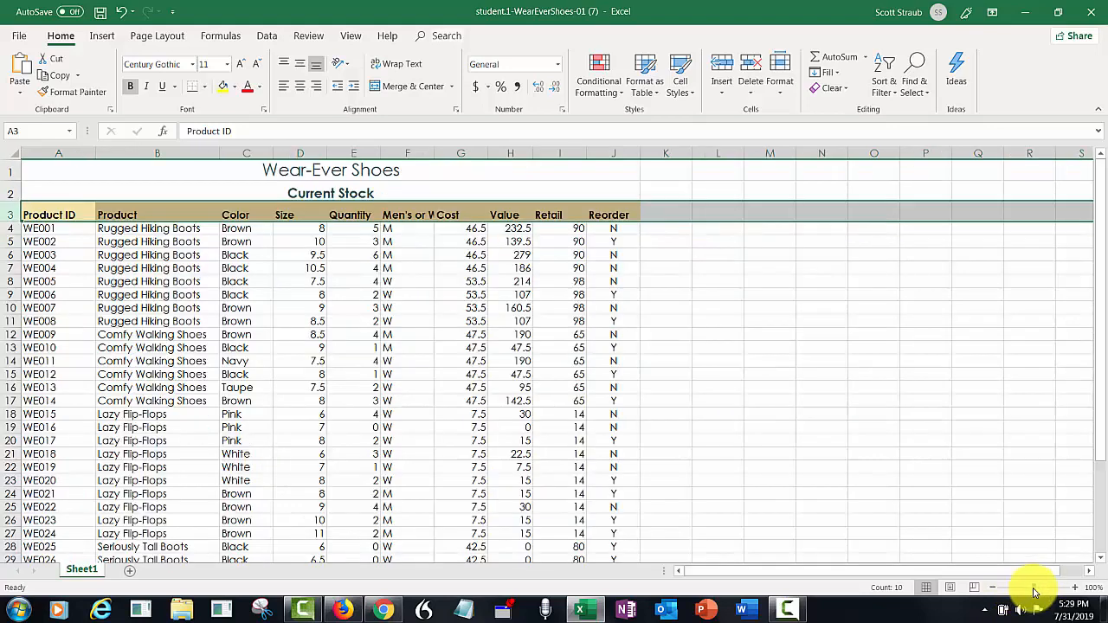
click(1029, 588)
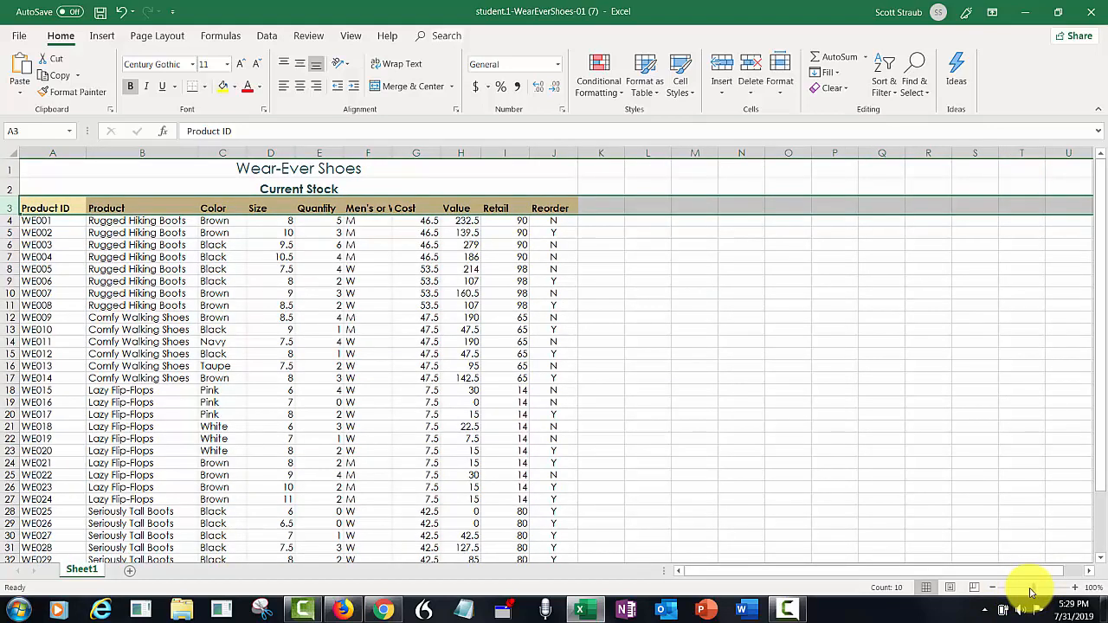
click(1030, 589)
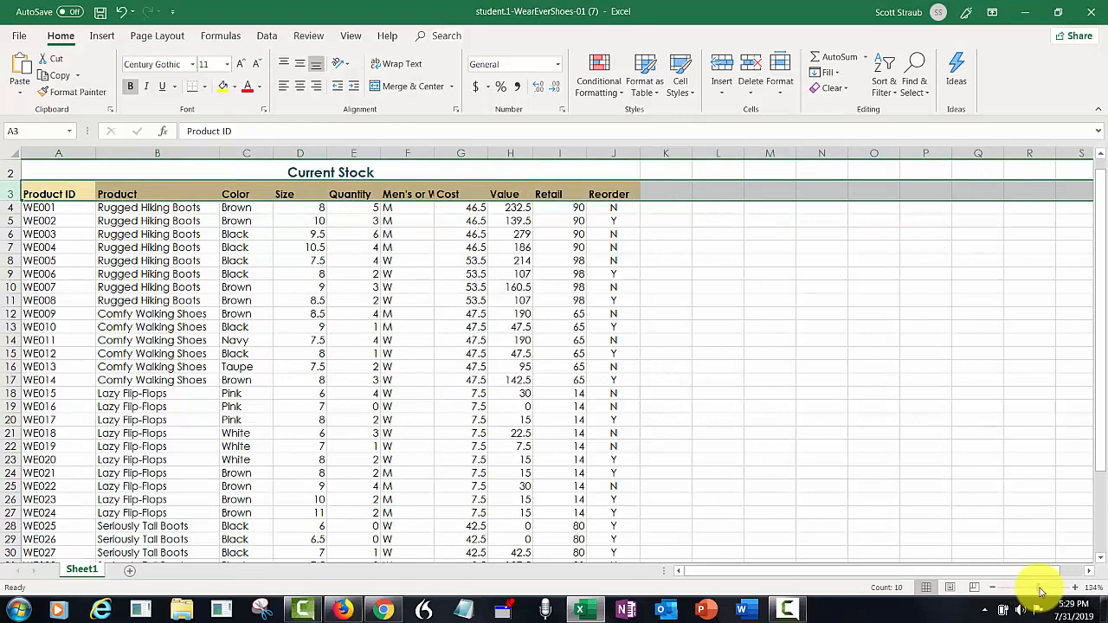
drag(1037, 592, 1020, 591)
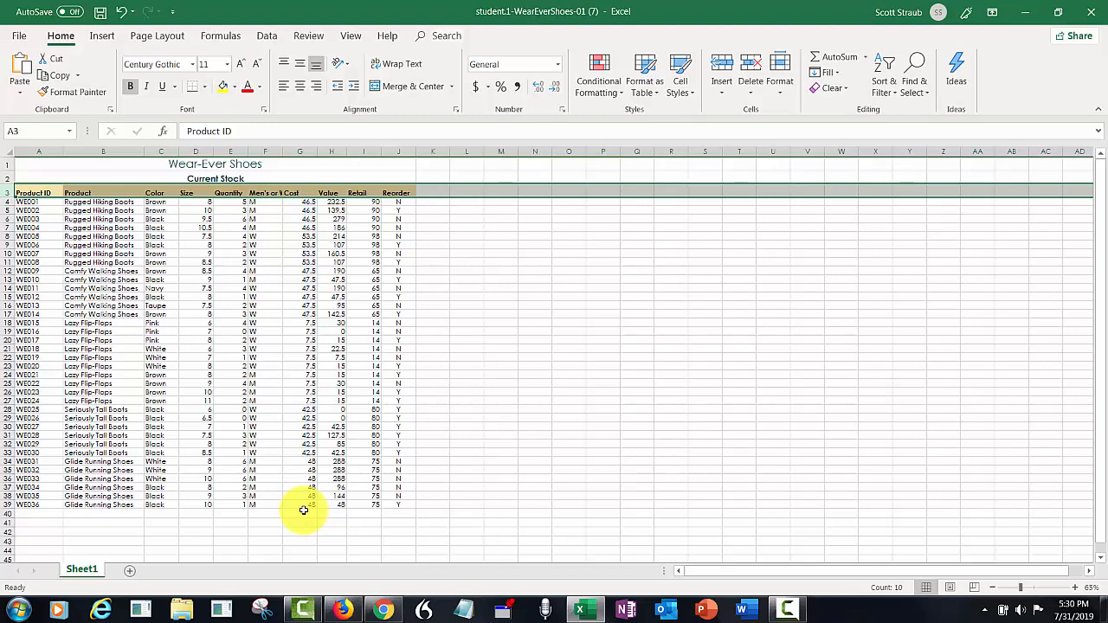
click(1032, 587)
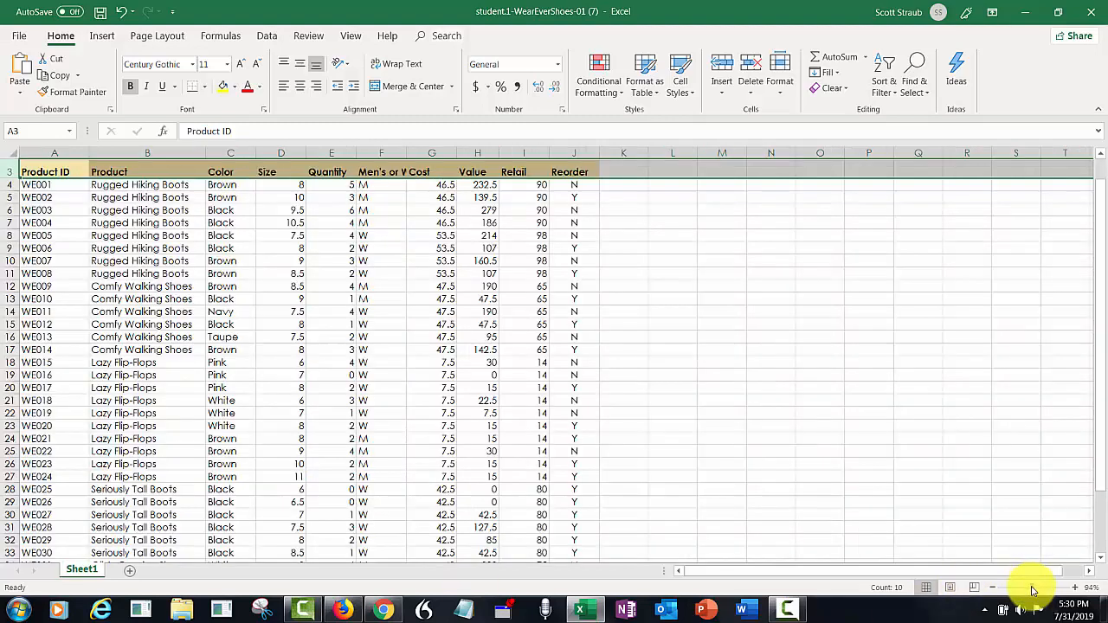
click(1035, 589)
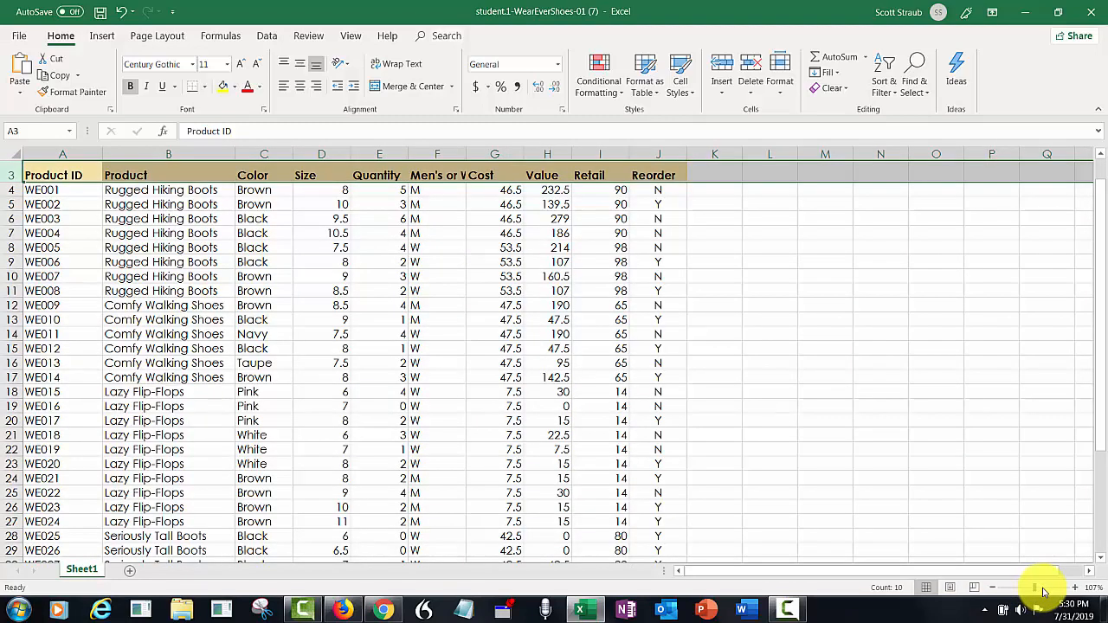
click(1043, 589)
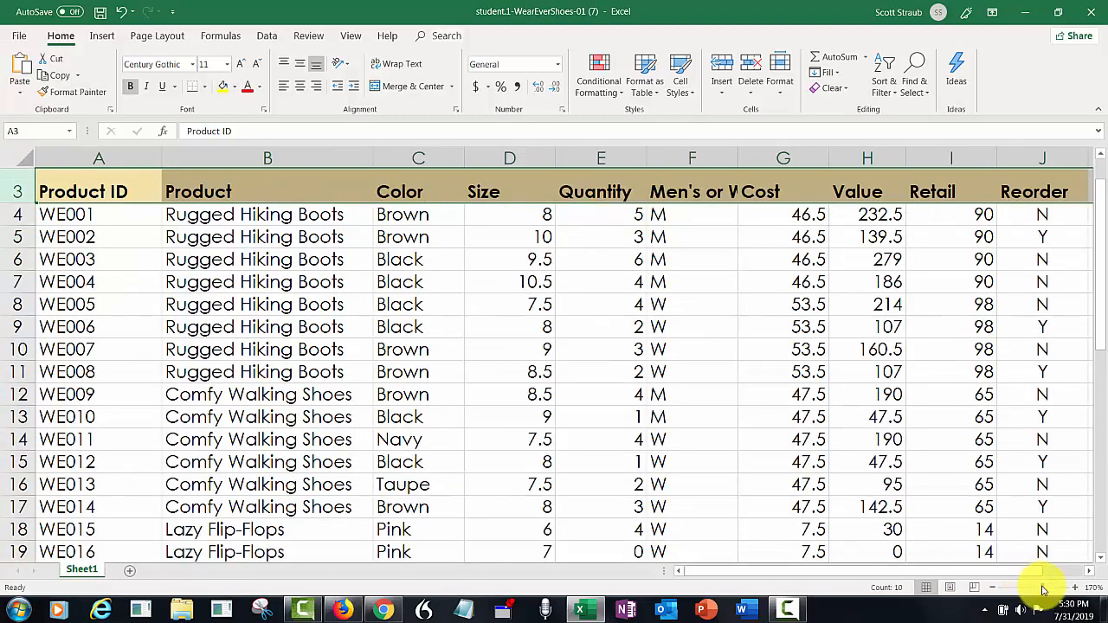
click(1043, 590)
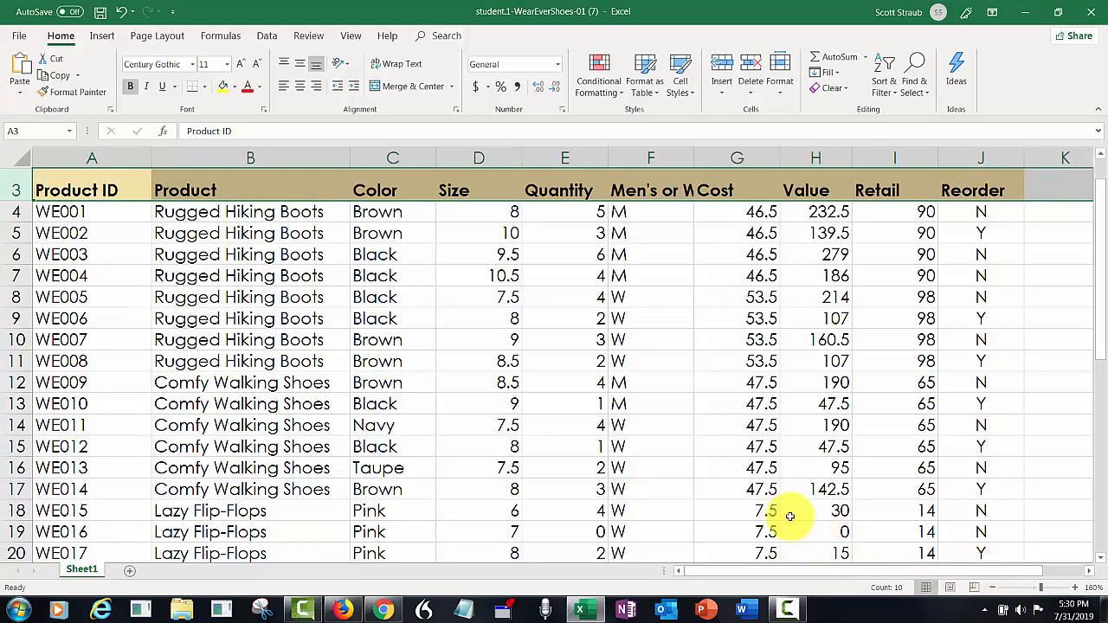
- Center the Size, Quantity and Men's or Women's data in D4:F39
click(472, 213)
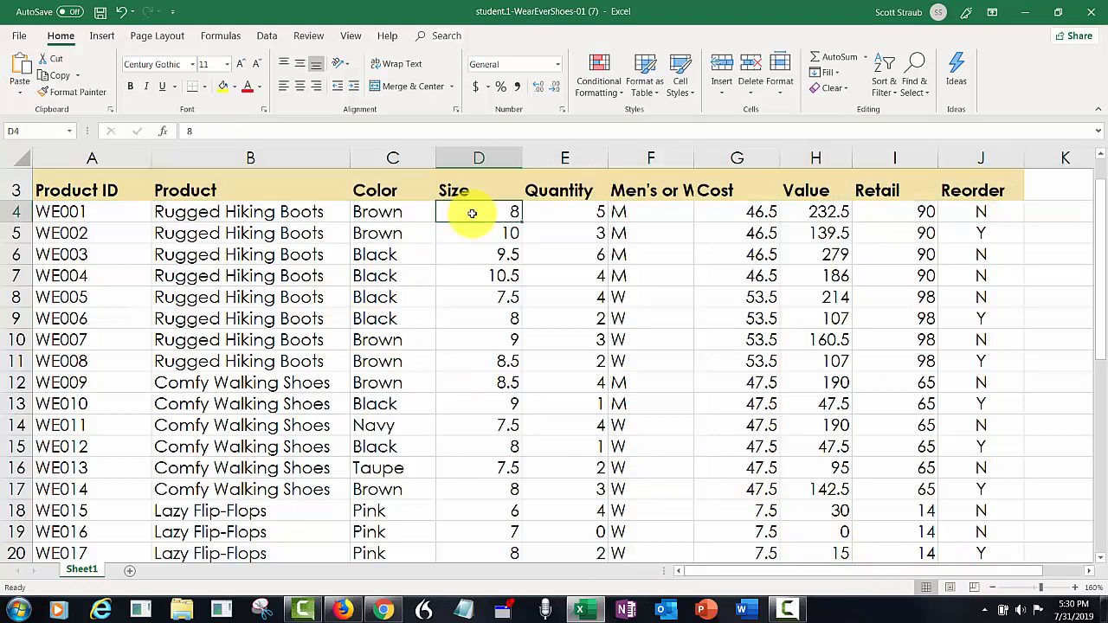
drag(471, 212, 643, 514)
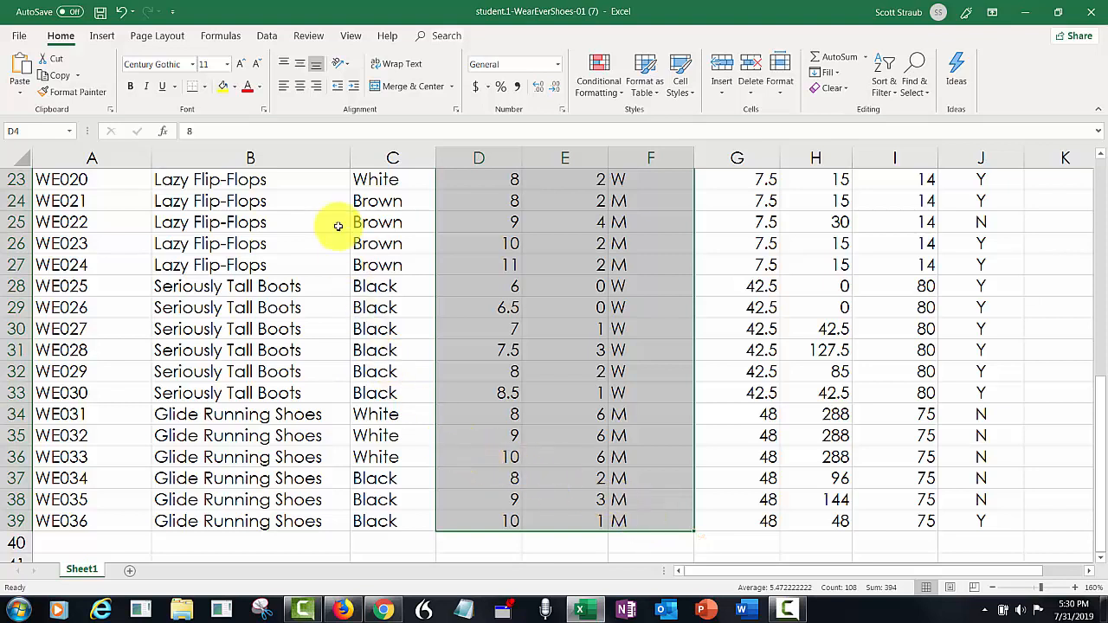
click(302, 90)
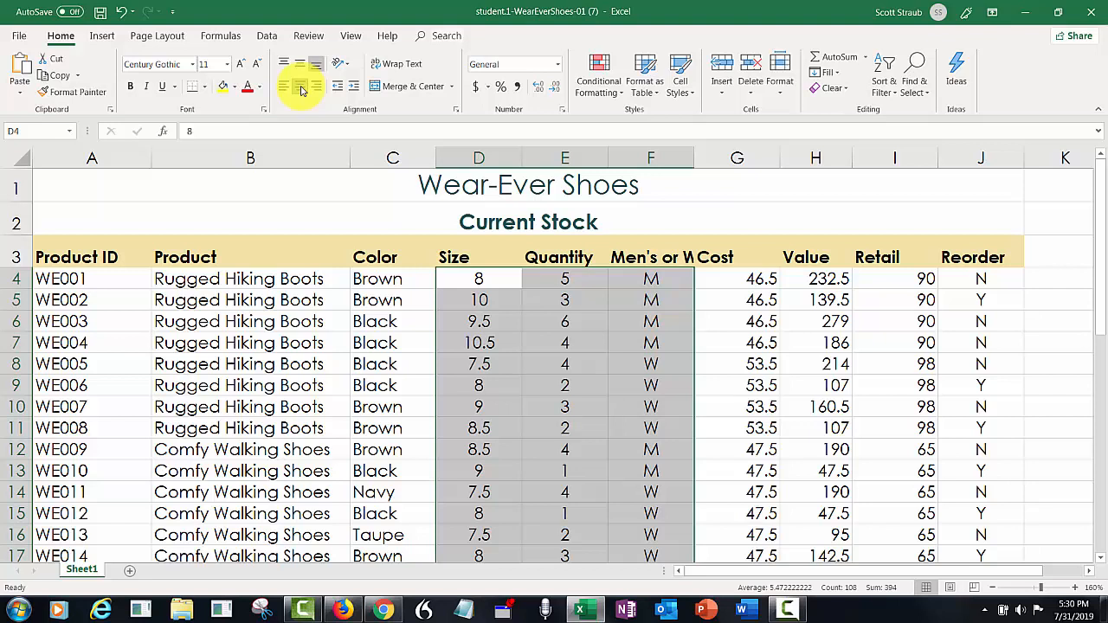
- Apply the Accounting number format with dollar signs to the Cost and Value data in G4:H39
click(722, 283)
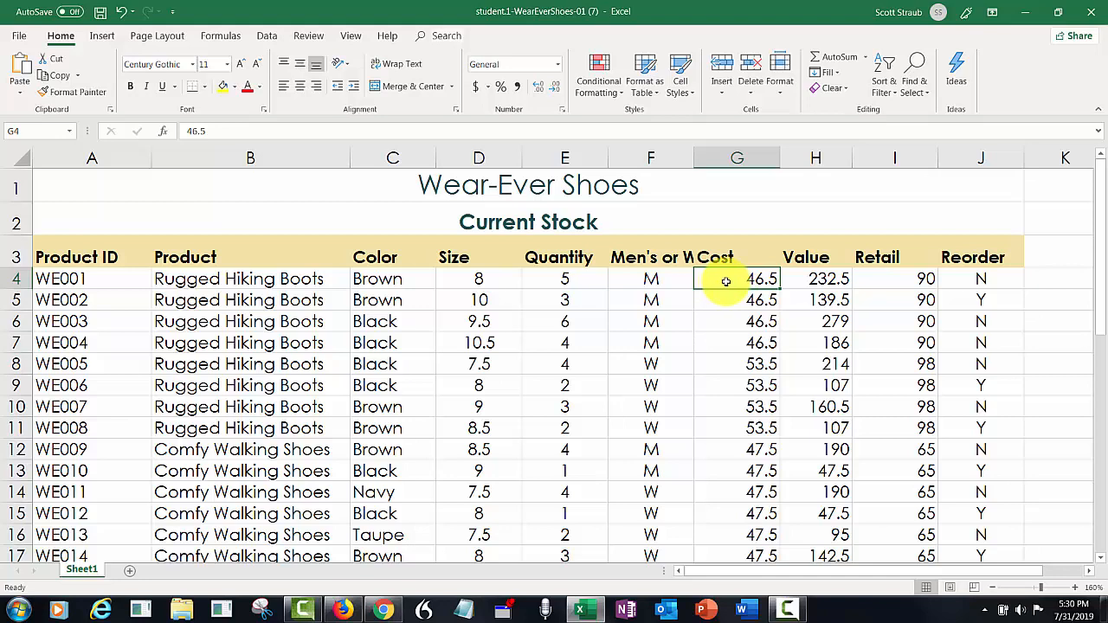
drag(726, 281, 817, 521)
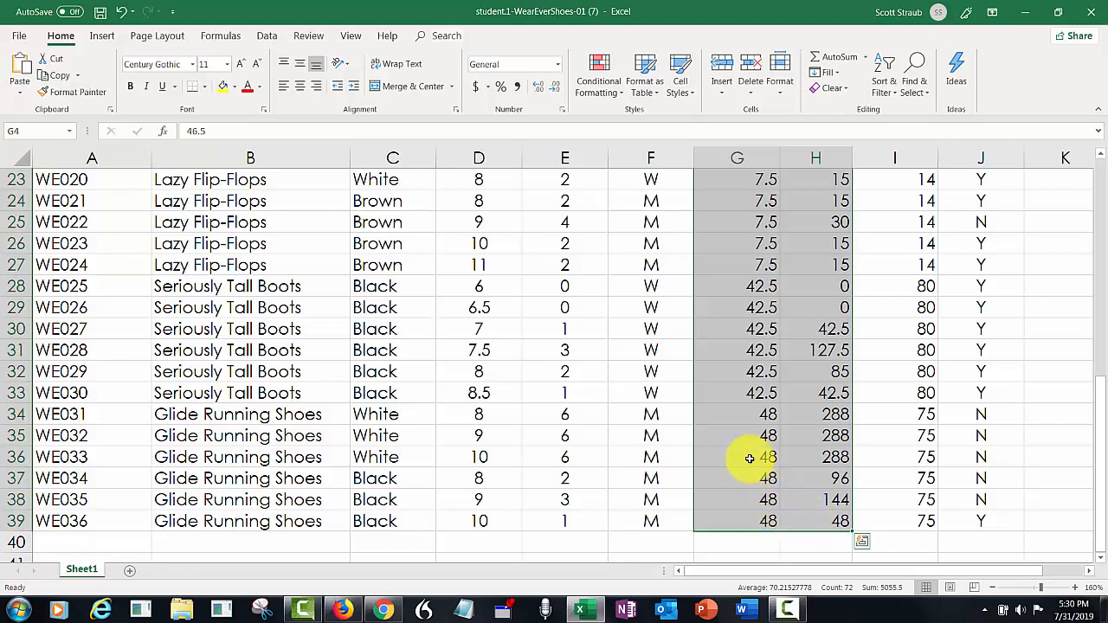
click(476, 90)
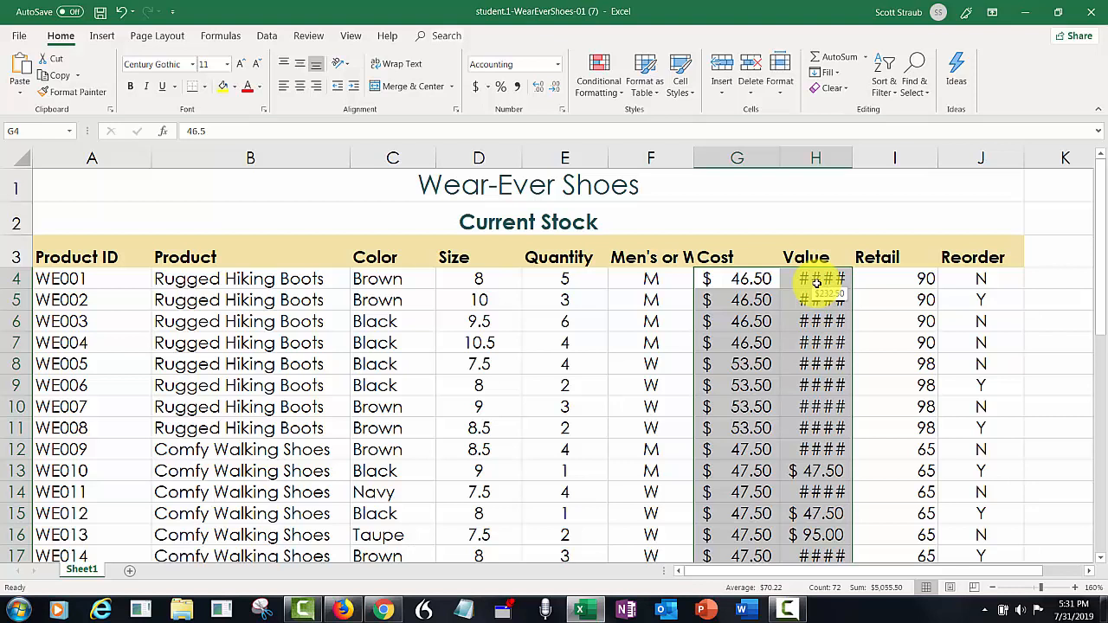
- Apply All Borders to the headings and data in A3:J39 and set their font size to 12
click(100, 256)
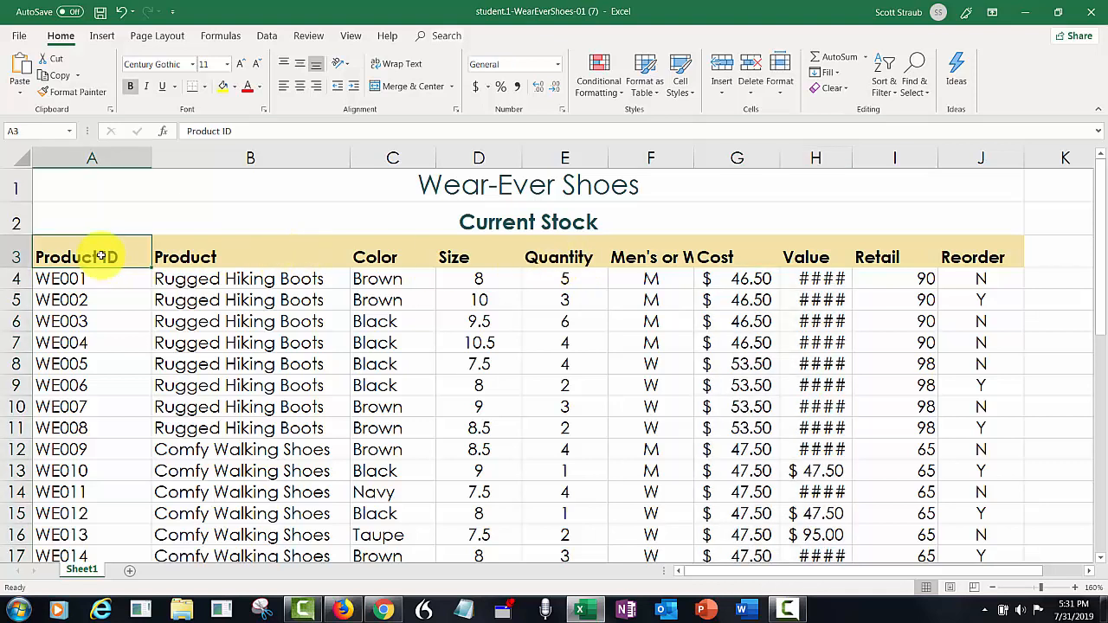
drag(107, 257, 953, 526)
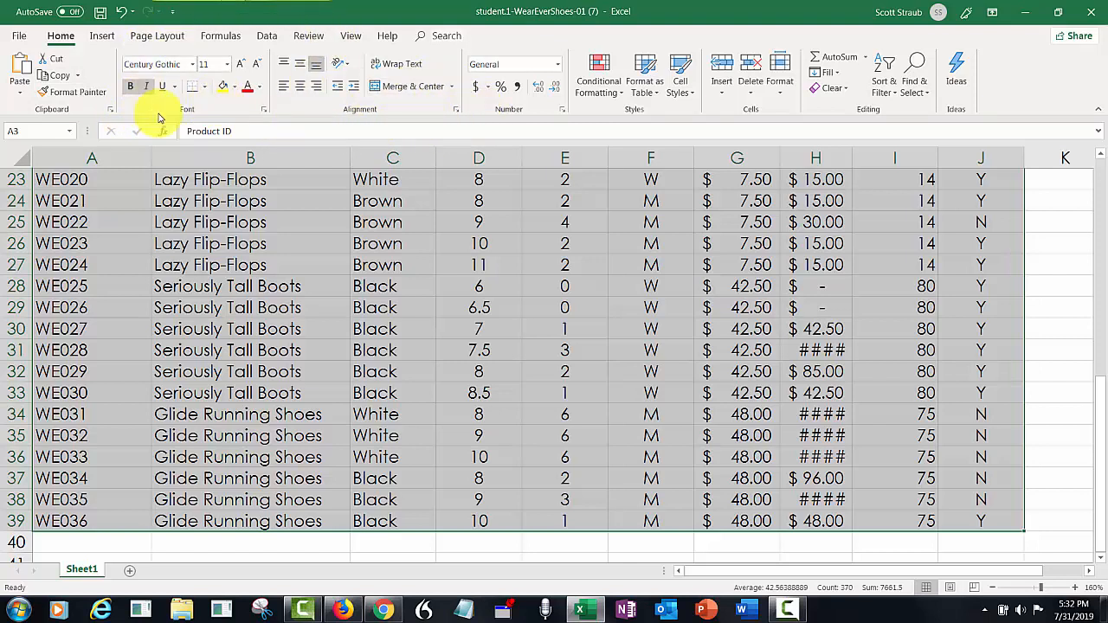
click(205, 88)
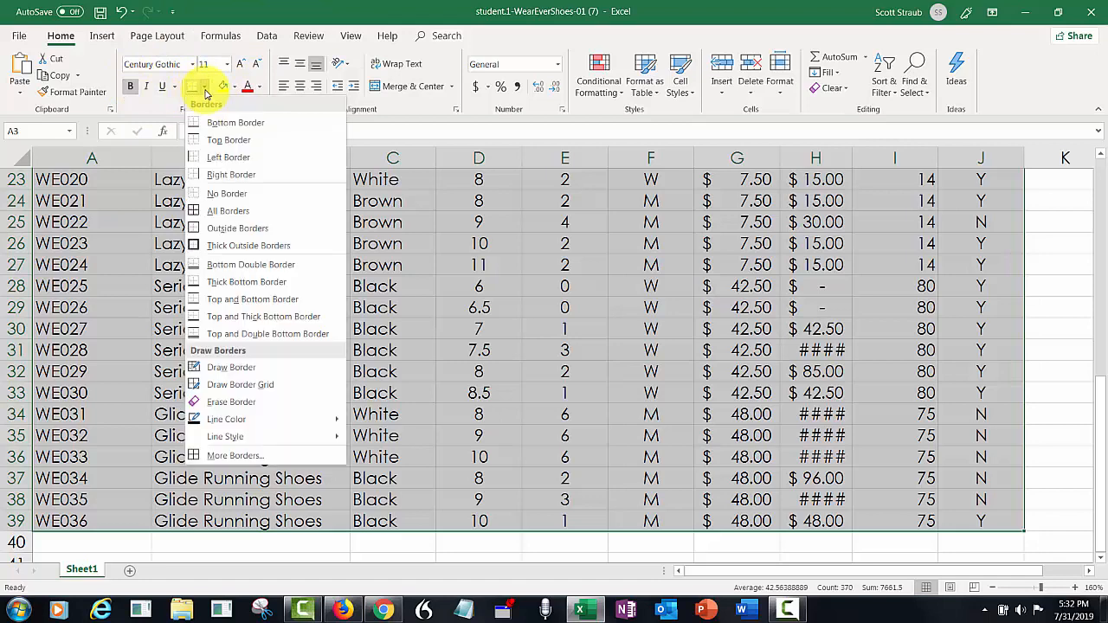
click(213, 212)
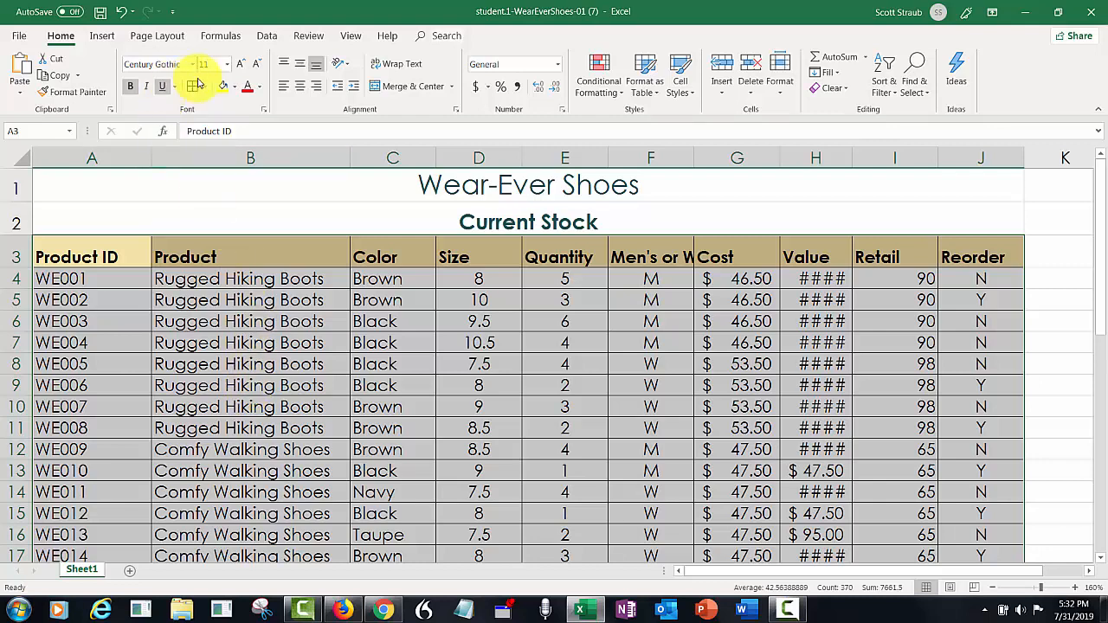
click(227, 65)
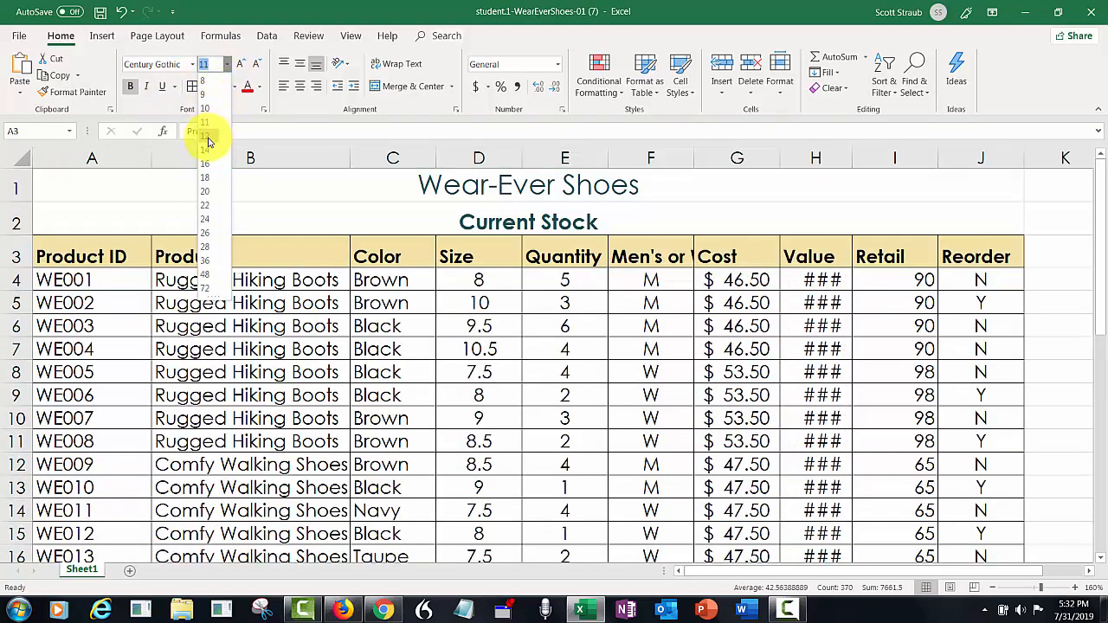
click(206, 137)
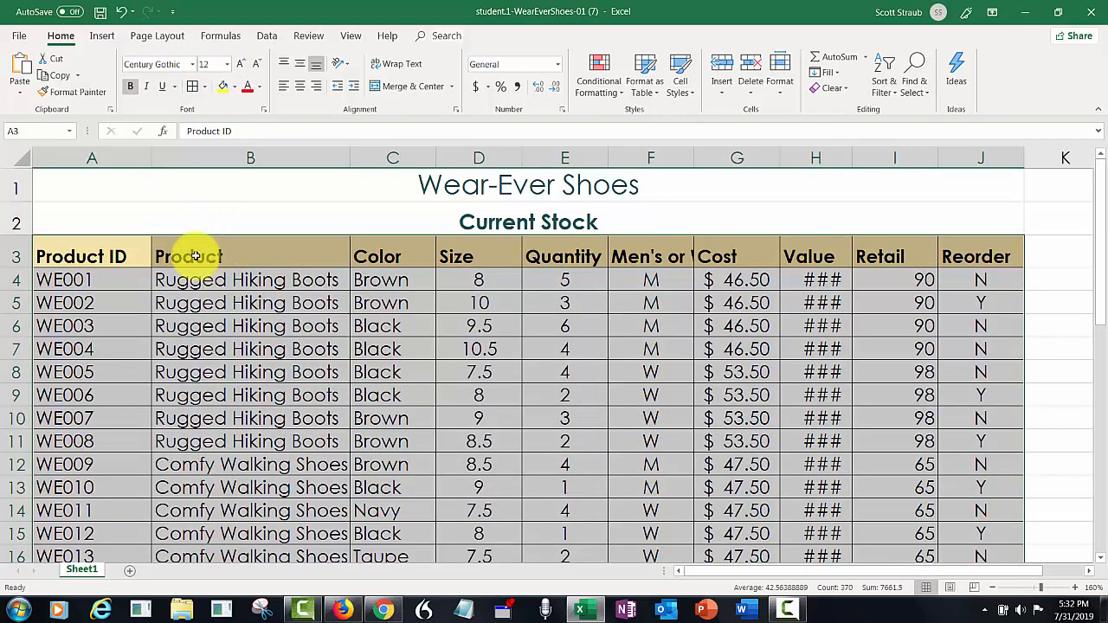
- Increase the indent of the Product and Color data in B4:C39 by one level
click(218, 280)
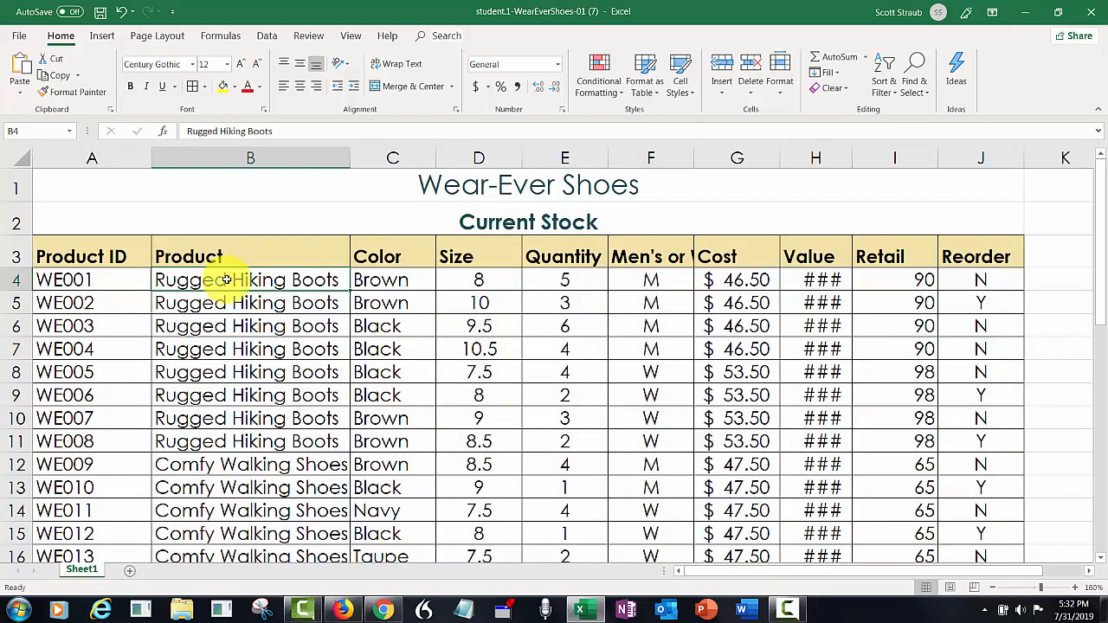
drag(222, 277, 374, 516)
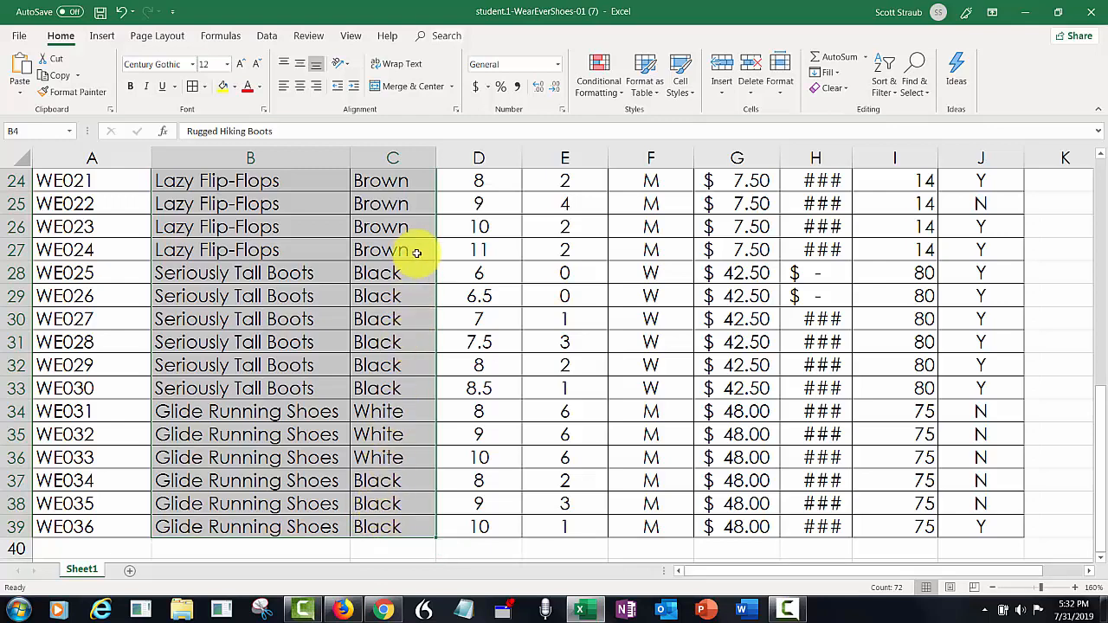
click(355, 90)
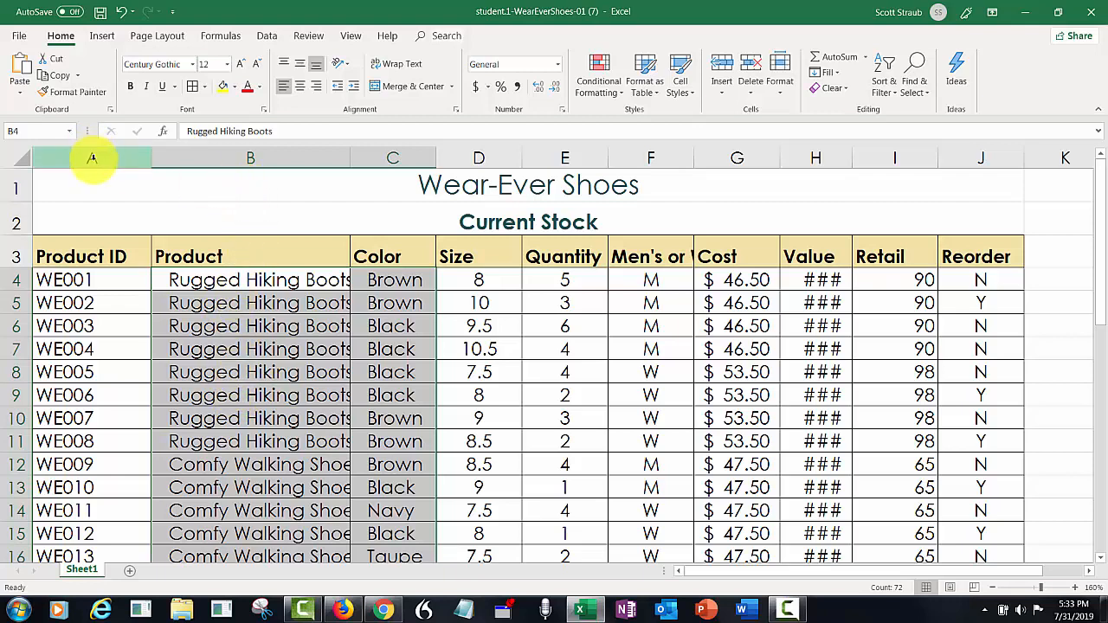
- AutoFit the widths of columns A to J and center the column headings in row 3
click(92, 158)
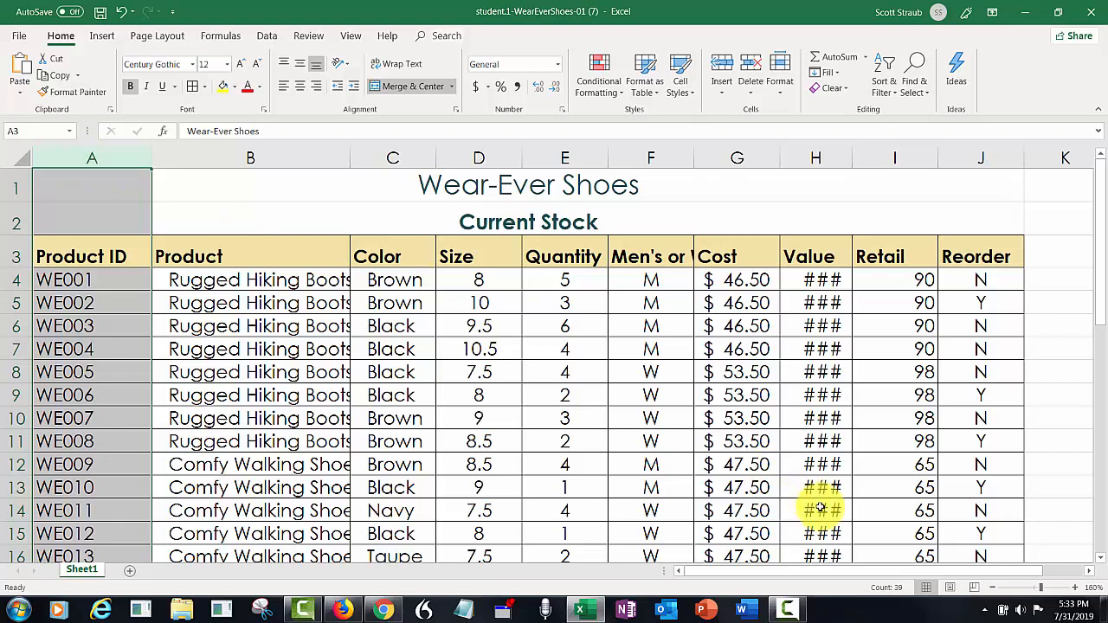
drag(1041, 591, 1041, 591)
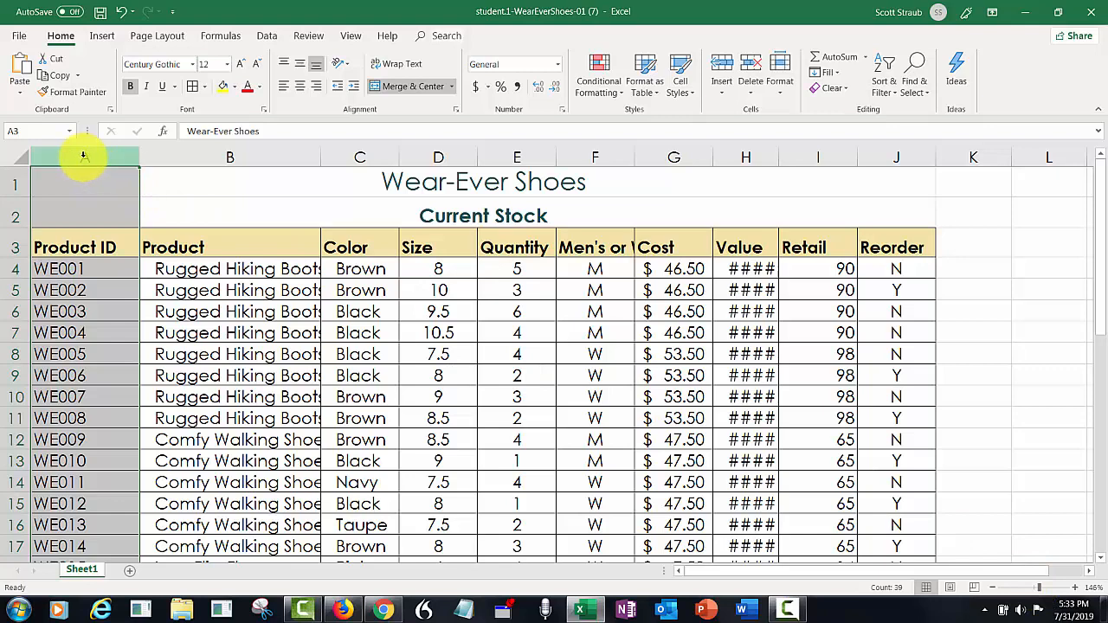
drag(84, 156, 875, 159)
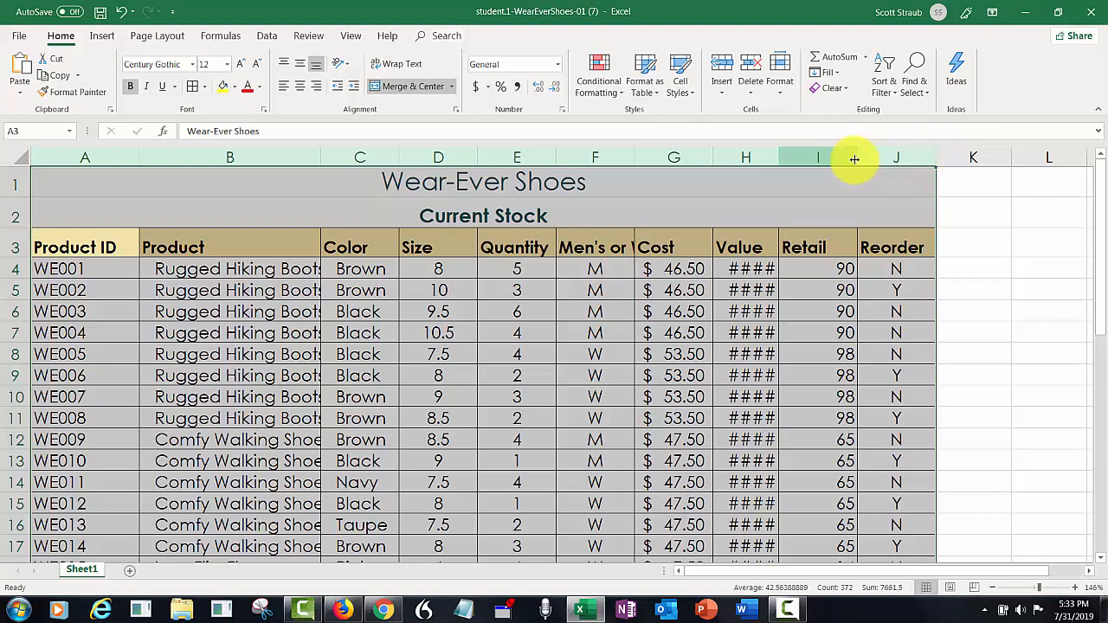
double_click(936, 157)
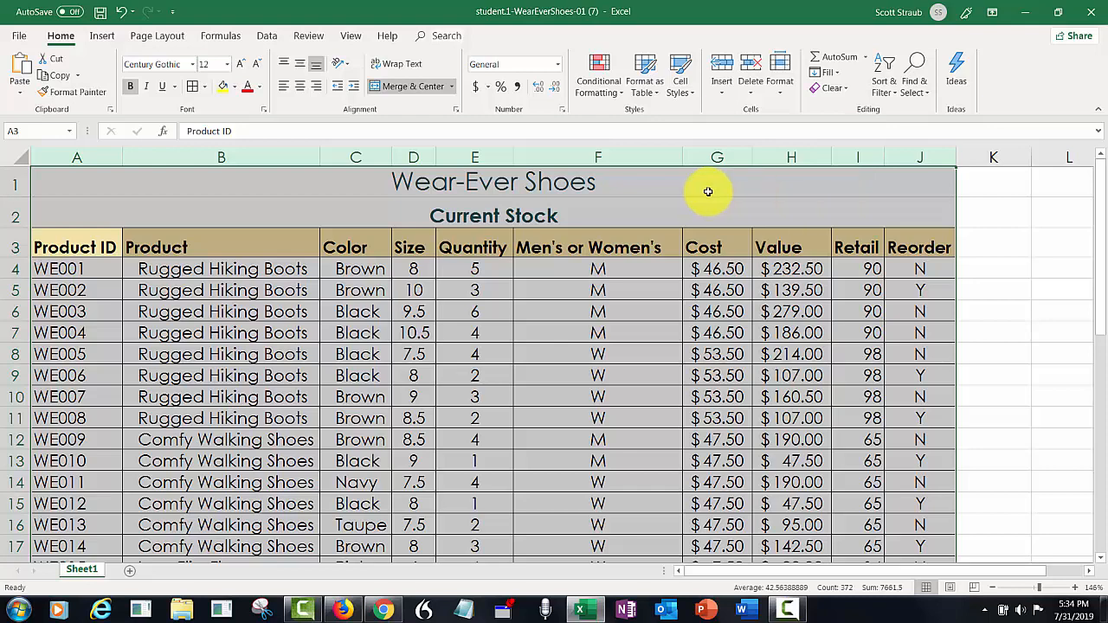
click(13, 247)
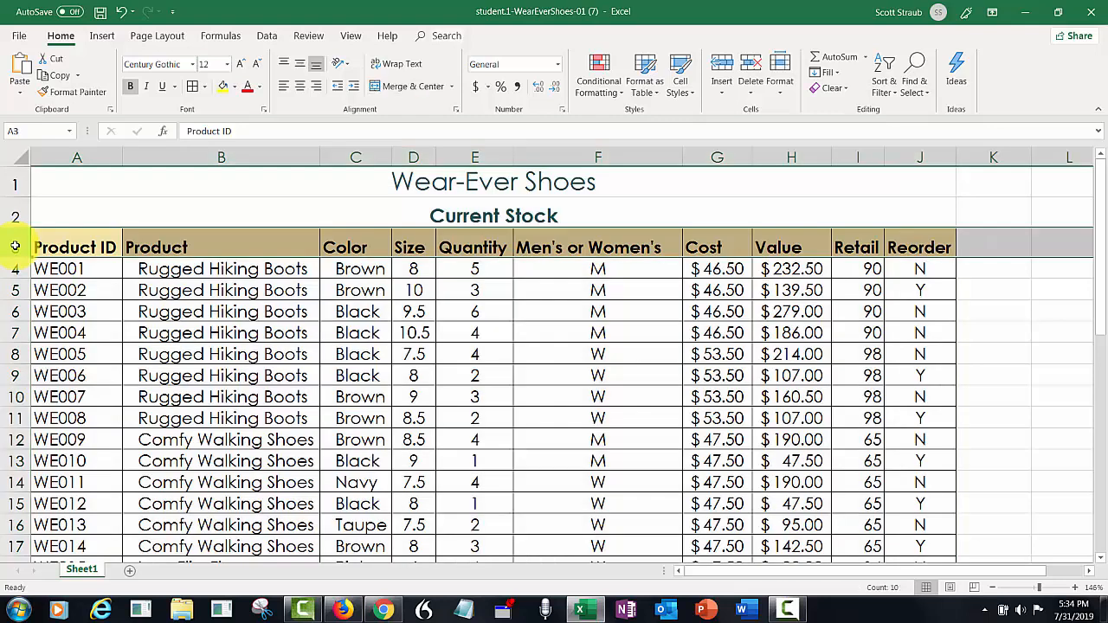
click(300, 86)
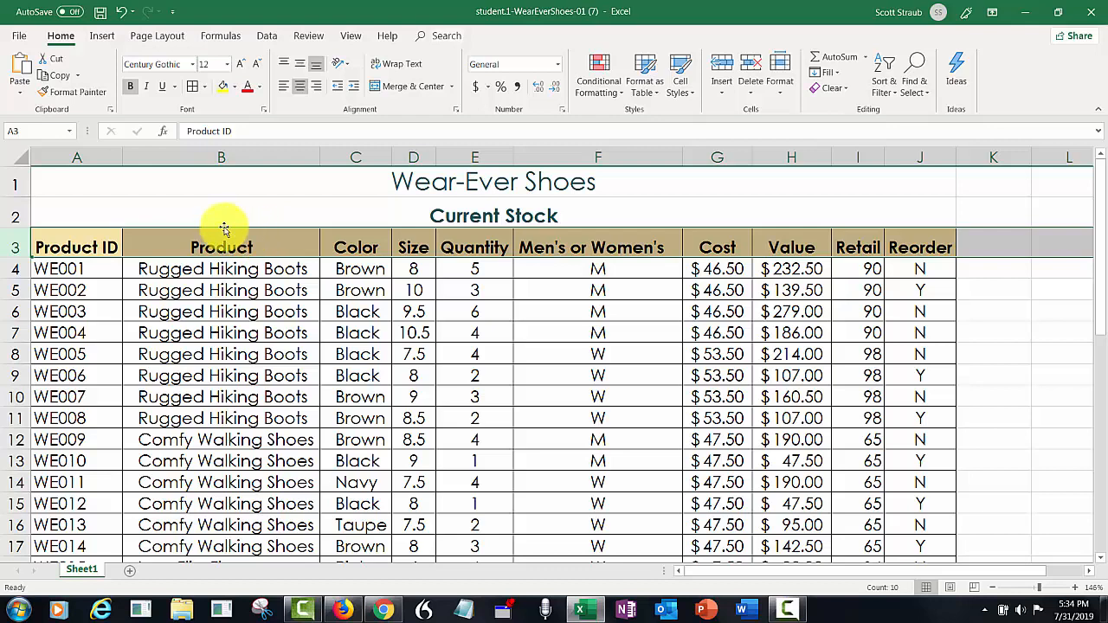
- Insert a new column before the Product column and enter the heading Disc? in B3
click(222, 158)
right_click(223, 158)
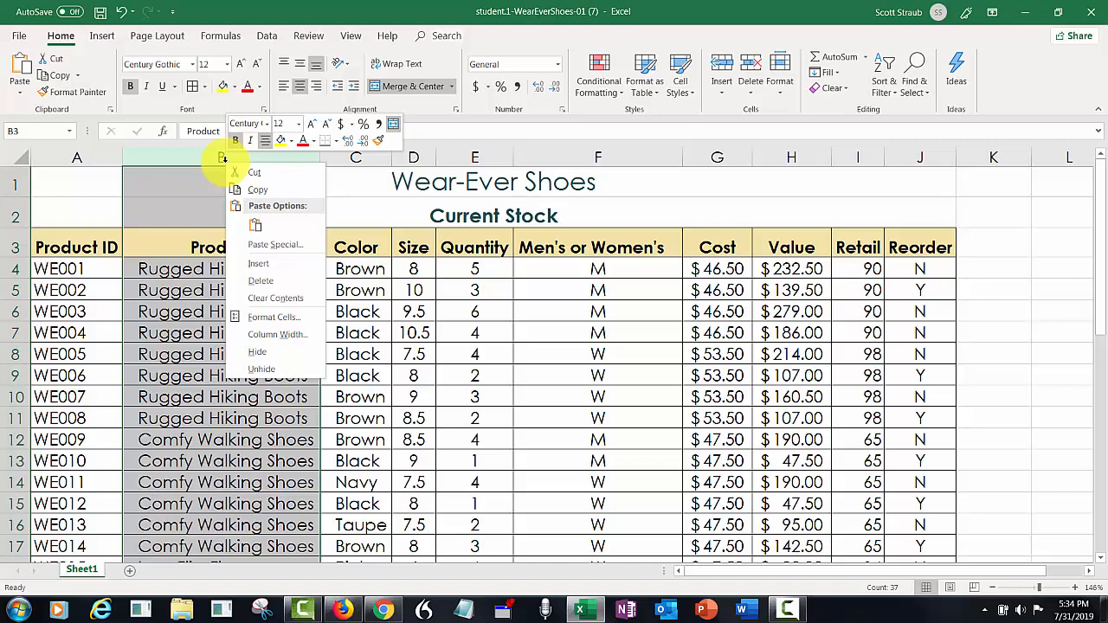
click(258, 263)
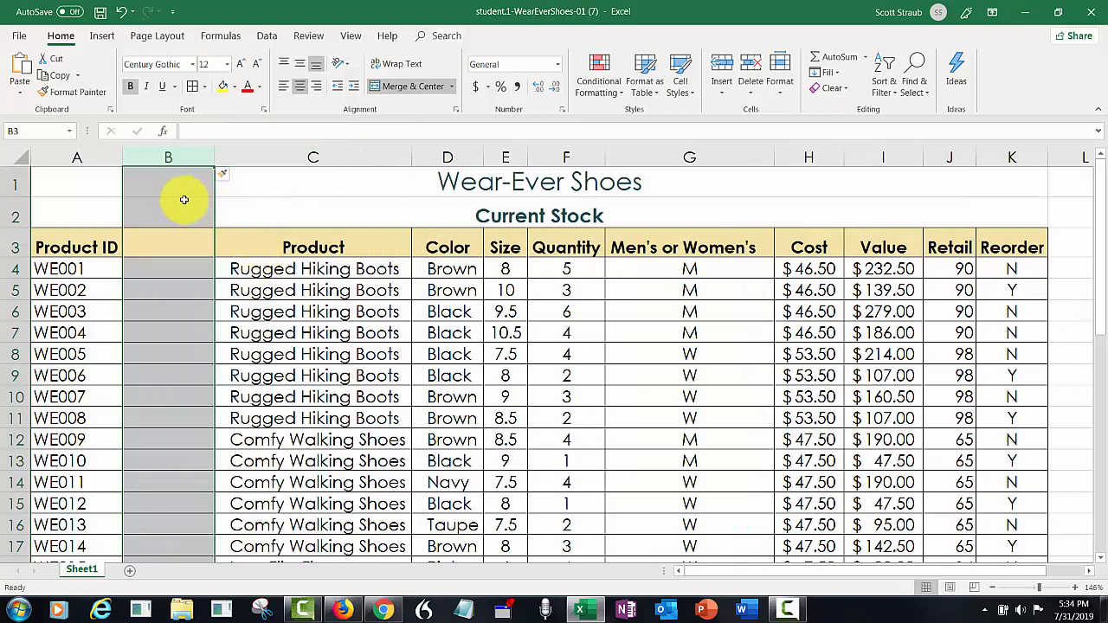
click(161, 245)
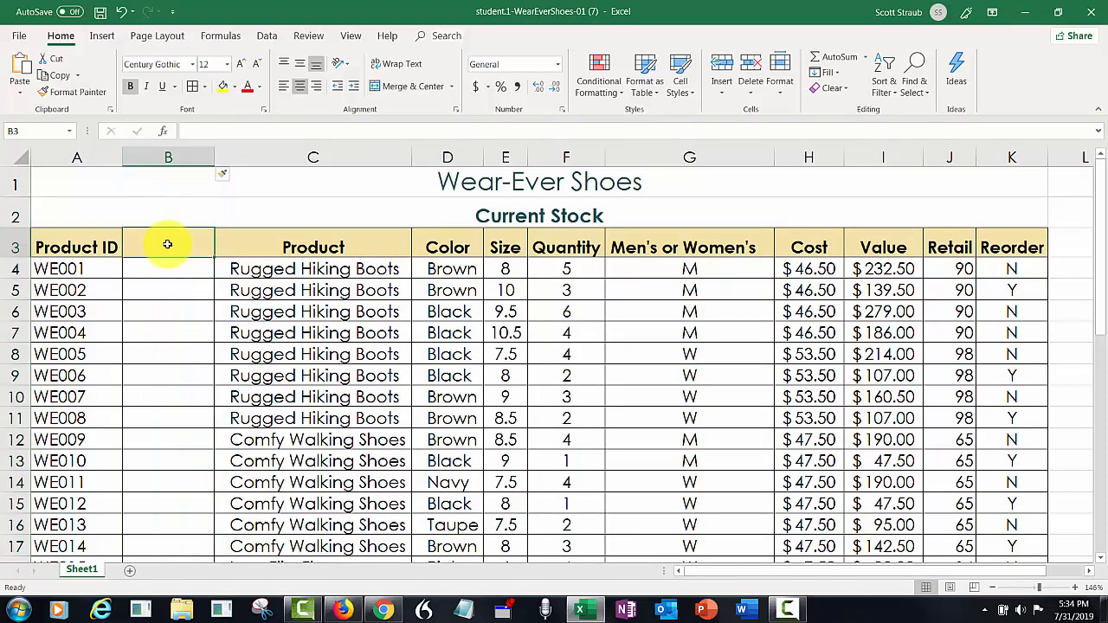
text(Disc?)
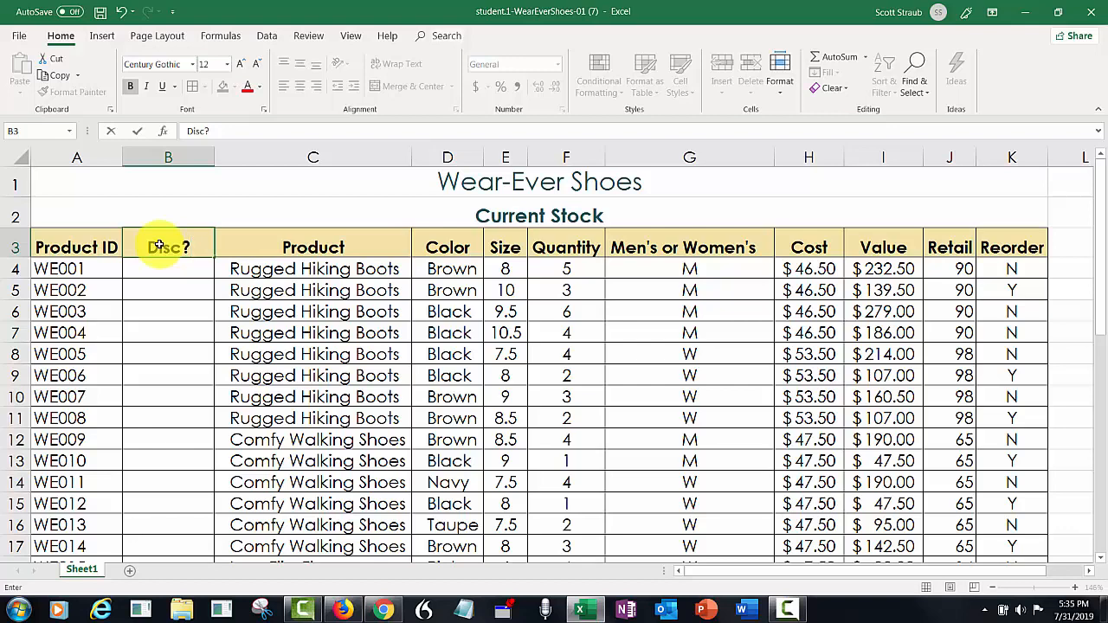
key(Return)
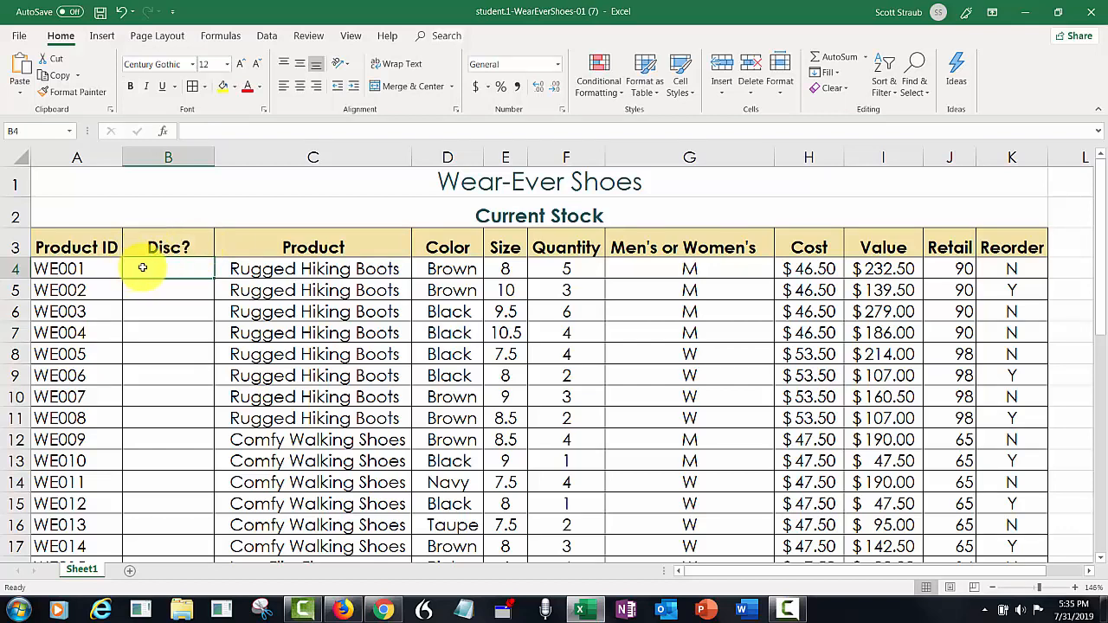
- Enter No, No and Yes in cells B4, B5 and B6 of the Disc? column
text(N)
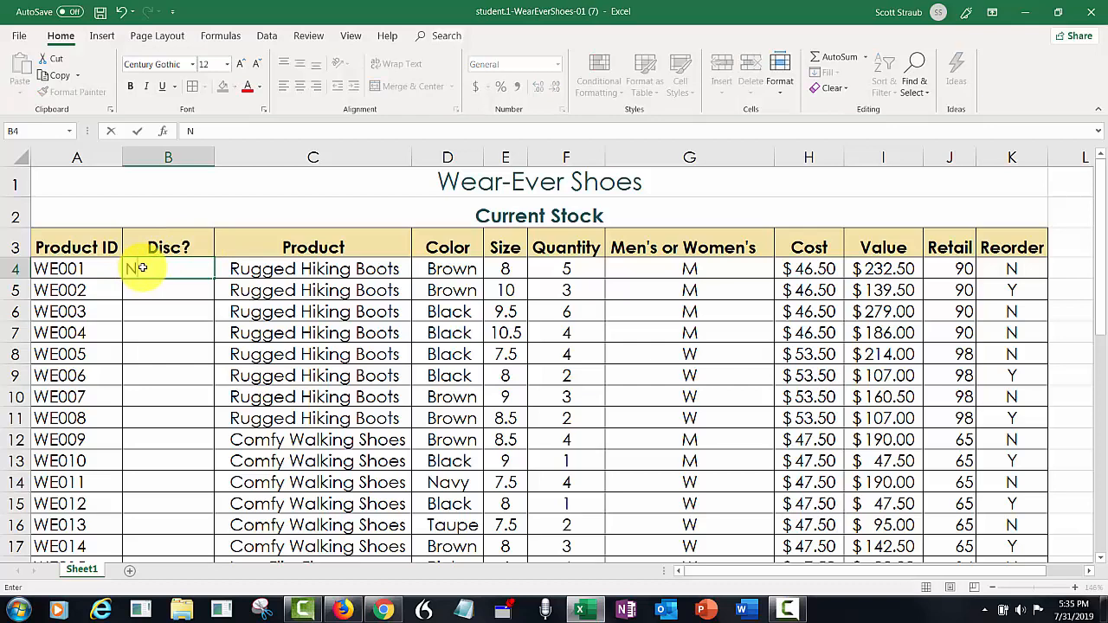
text(o)
key(Return)
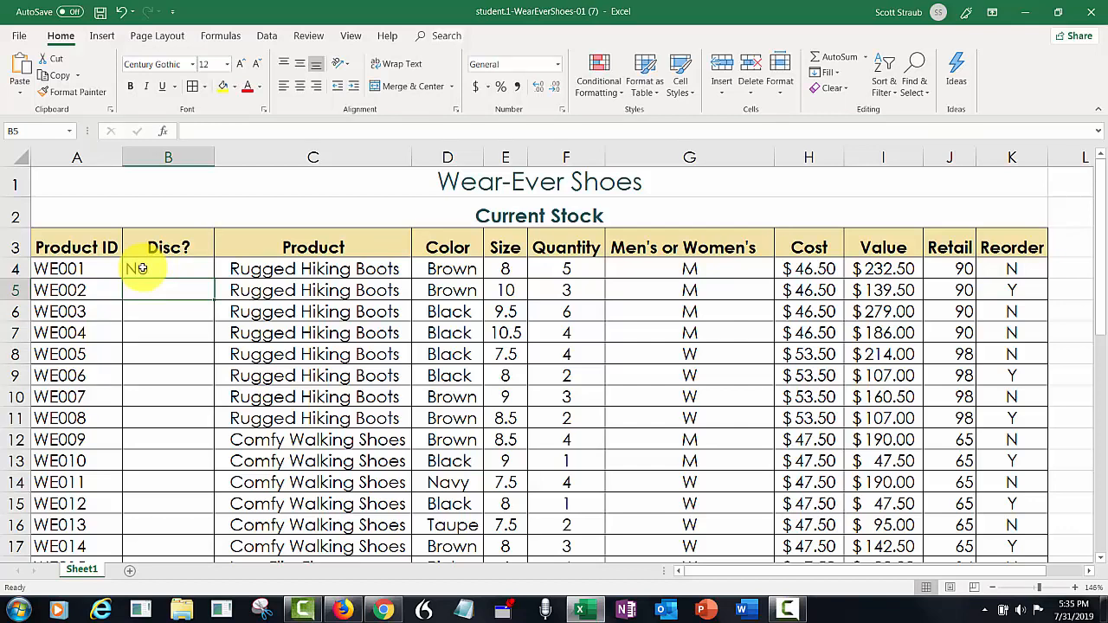
text(No)
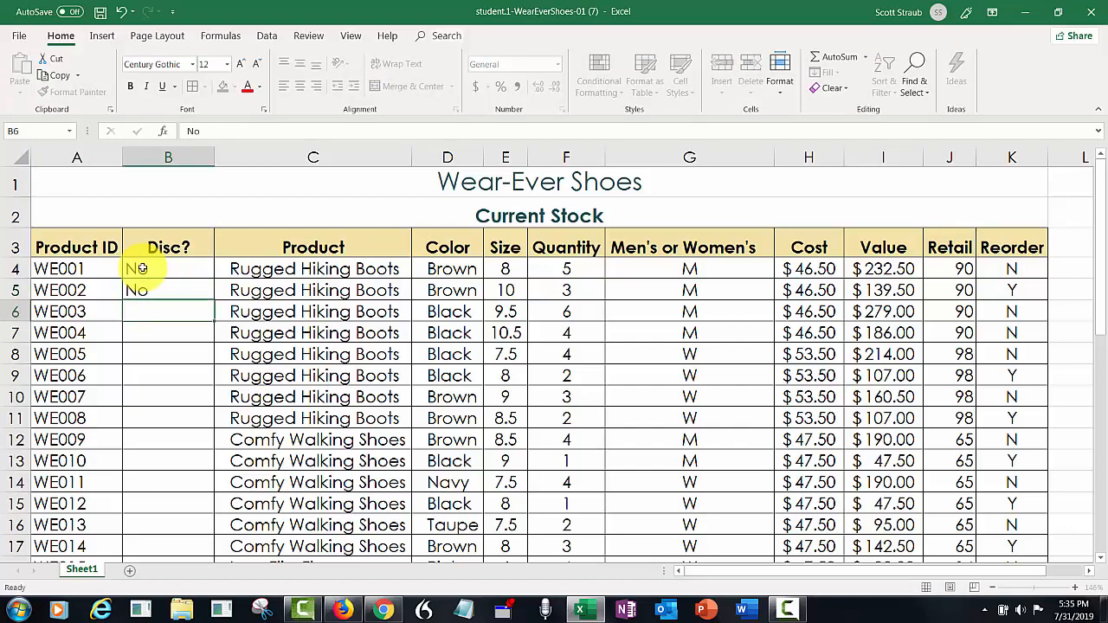
key(Return)
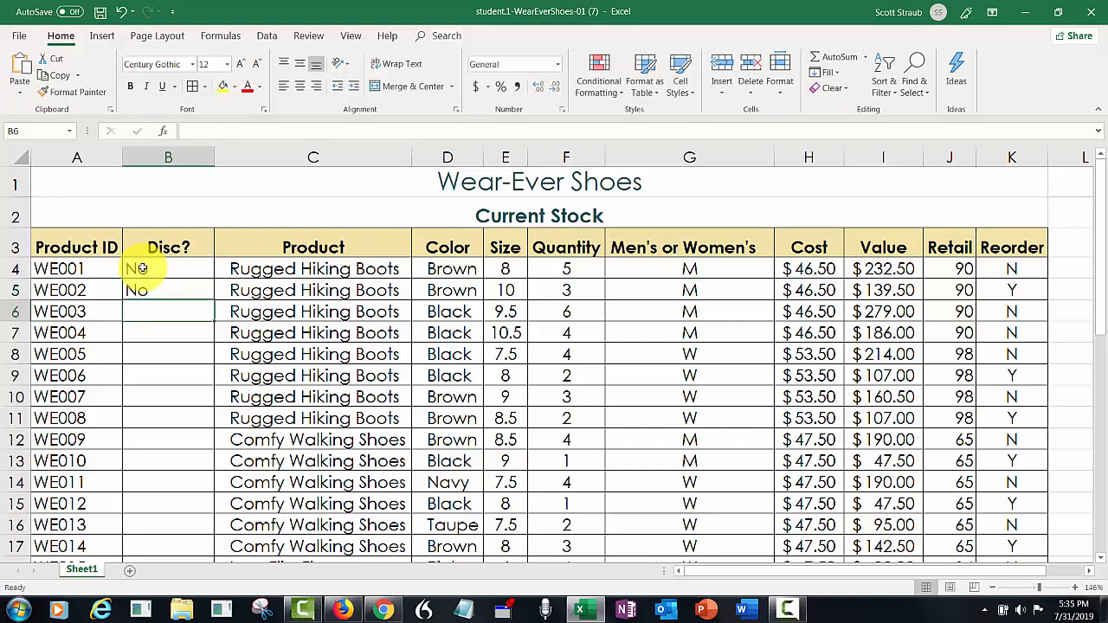
text(Yes)
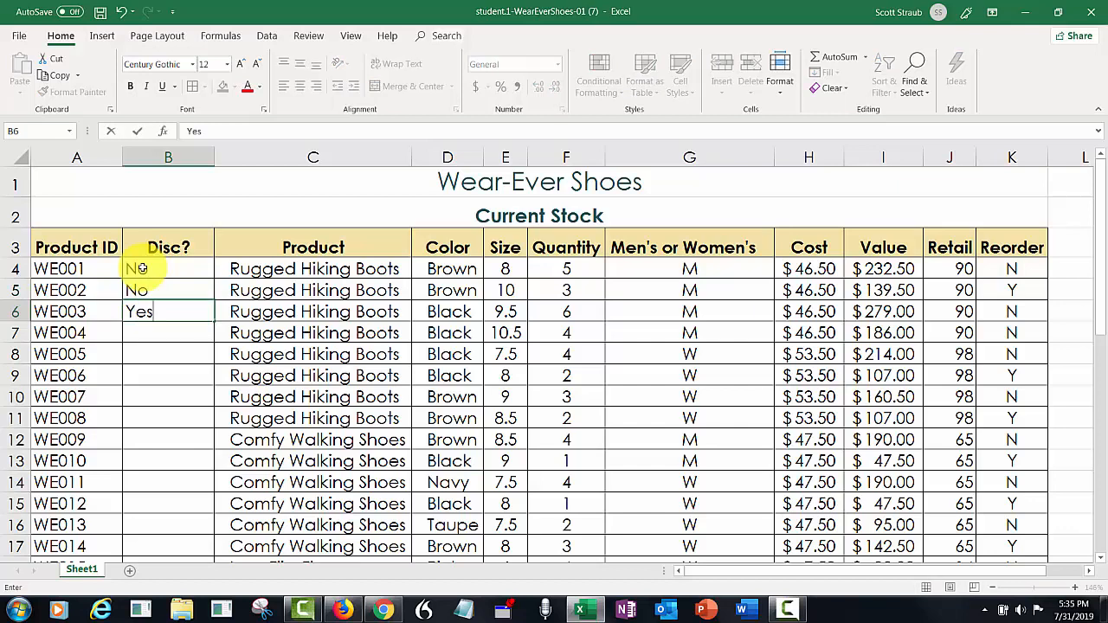
click(166, 335)
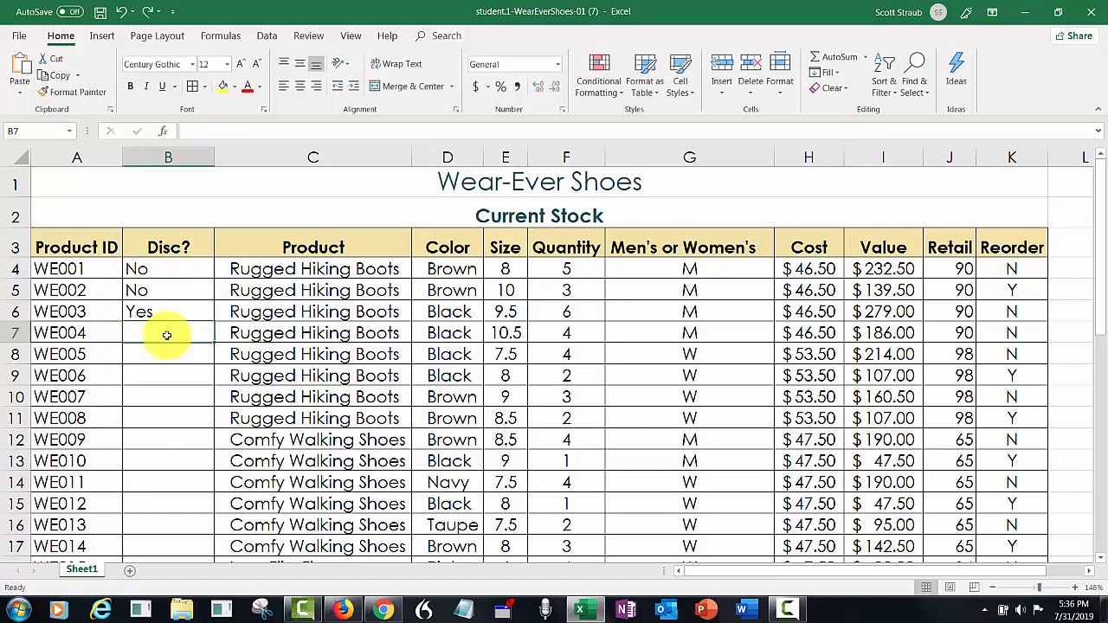
- Increase the indent of B4:B6 by two levels and fill their pattern down the Disc? column to row 39
click(164, 269)
drag(165, 268, 170, 309)
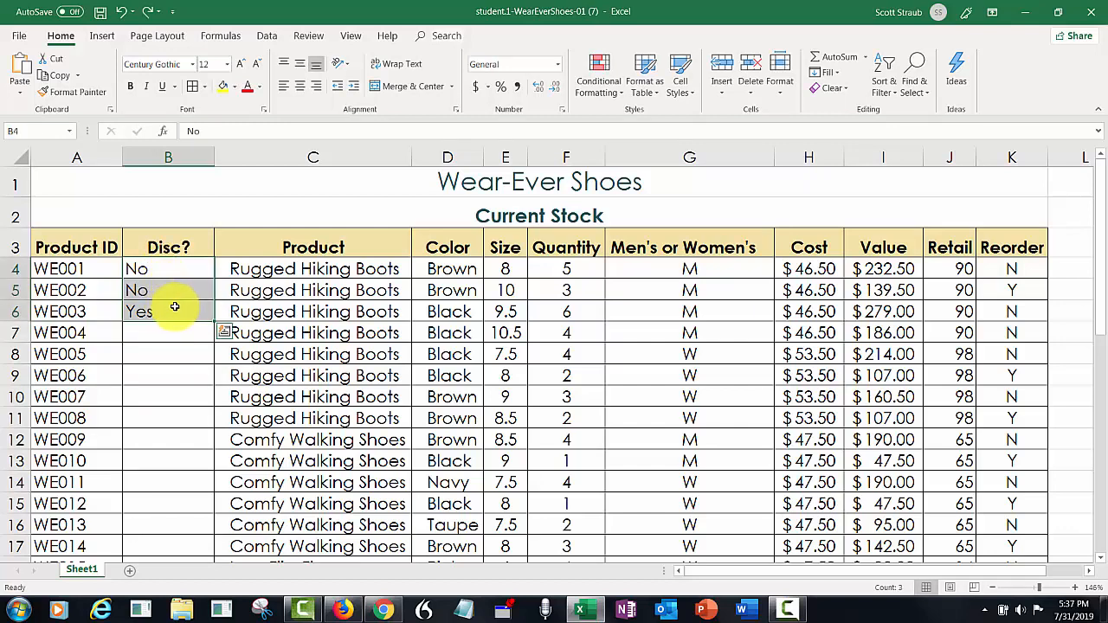
click(354, 87)
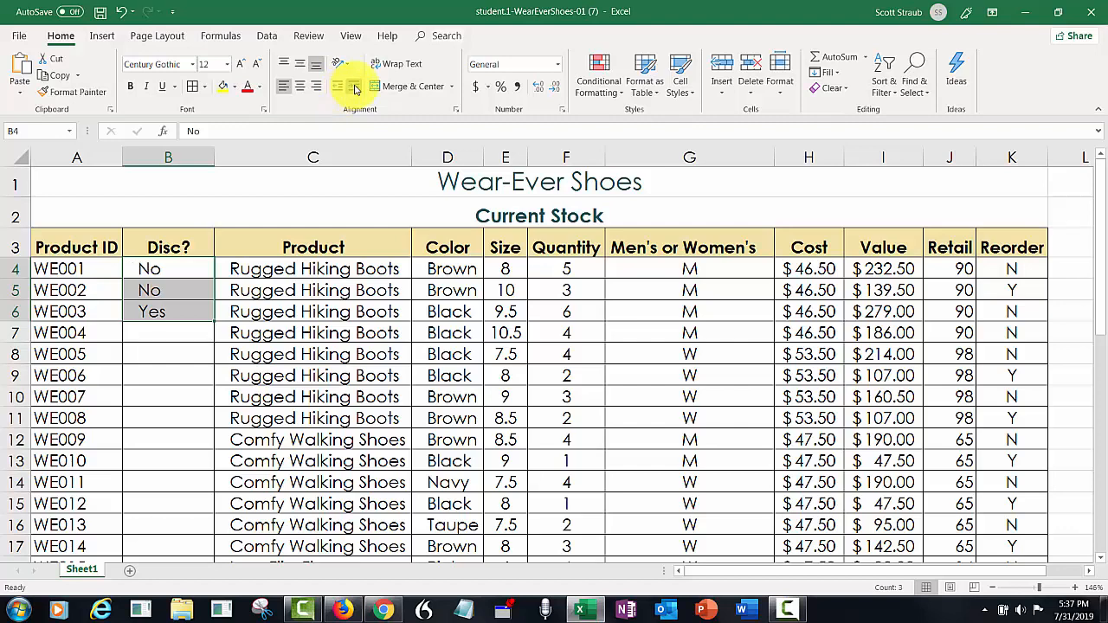
click(355, 89)
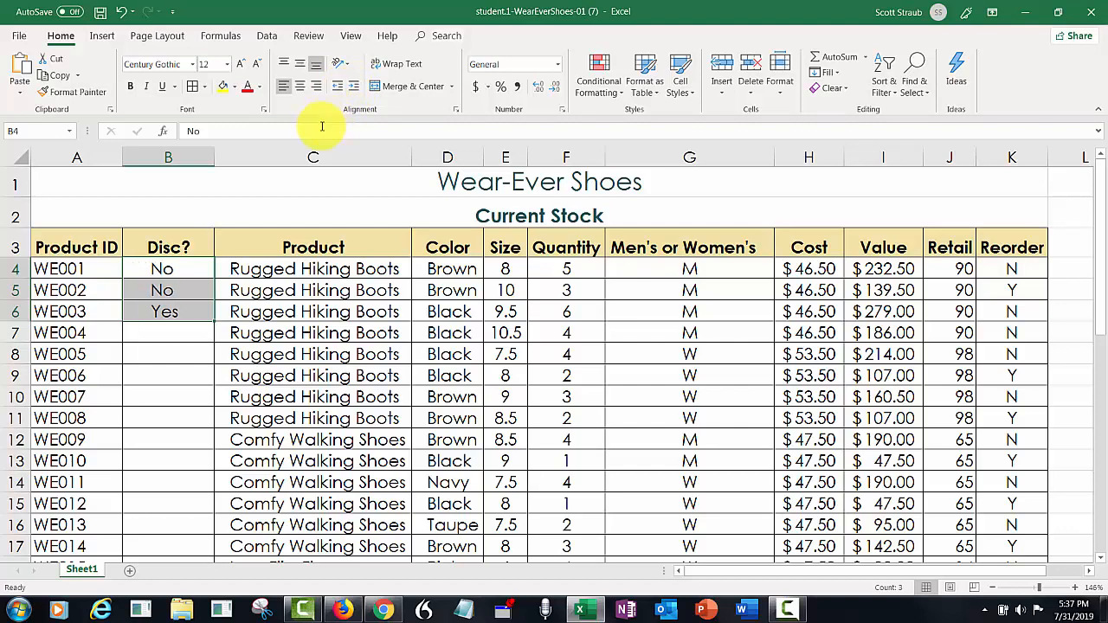
double_click(214, 321)
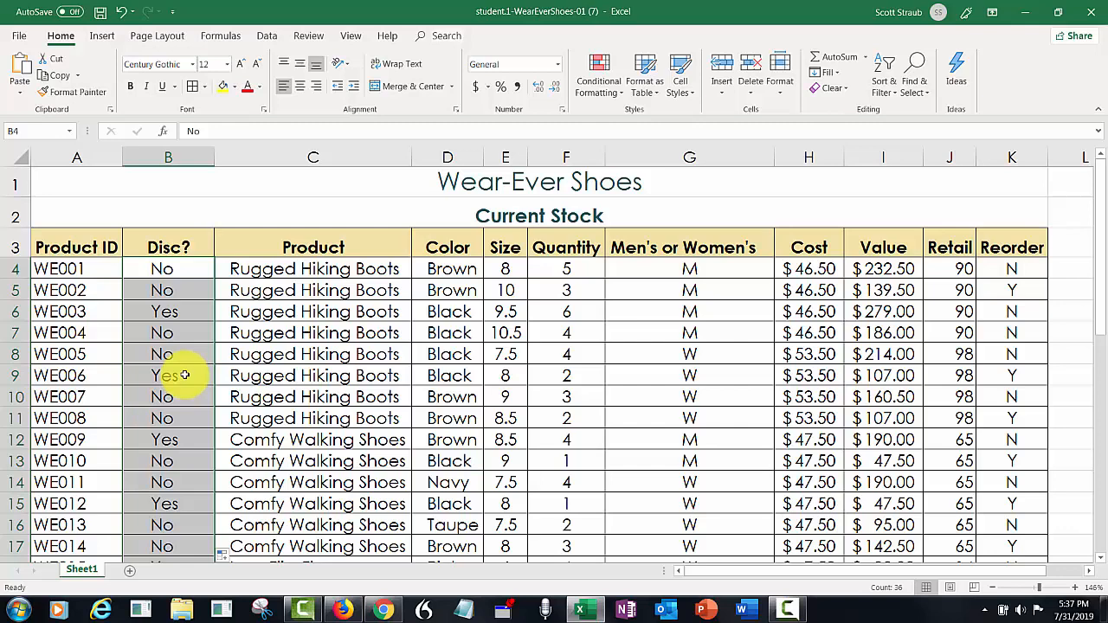
- Increase the indent of the product IDs in A4:A39 by one level
click(67, 268)
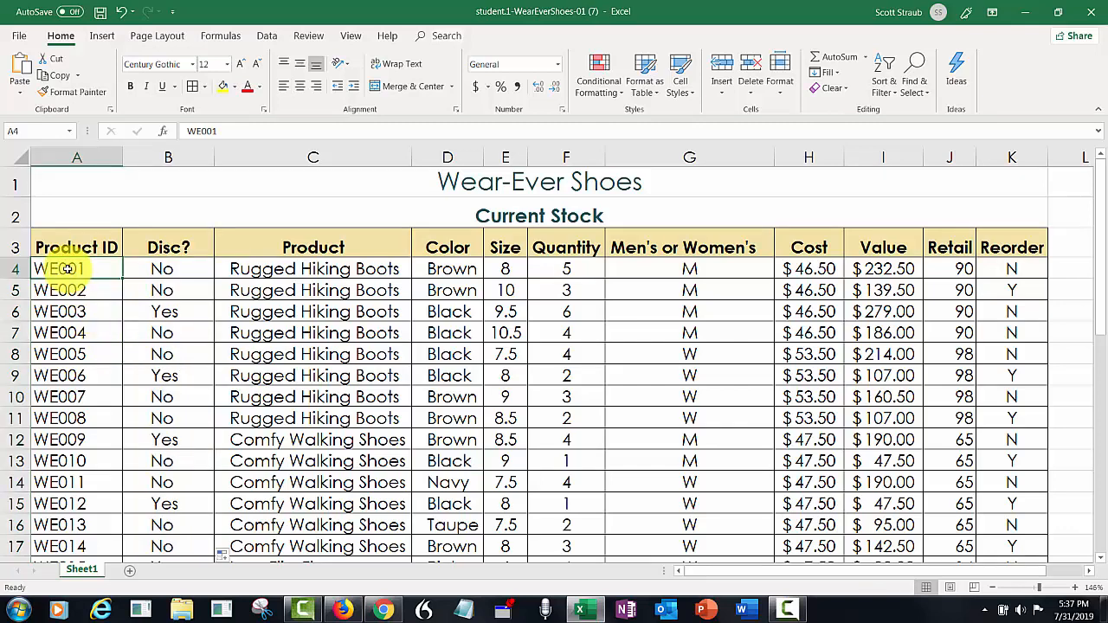
drag(68, 268, 79, 523)
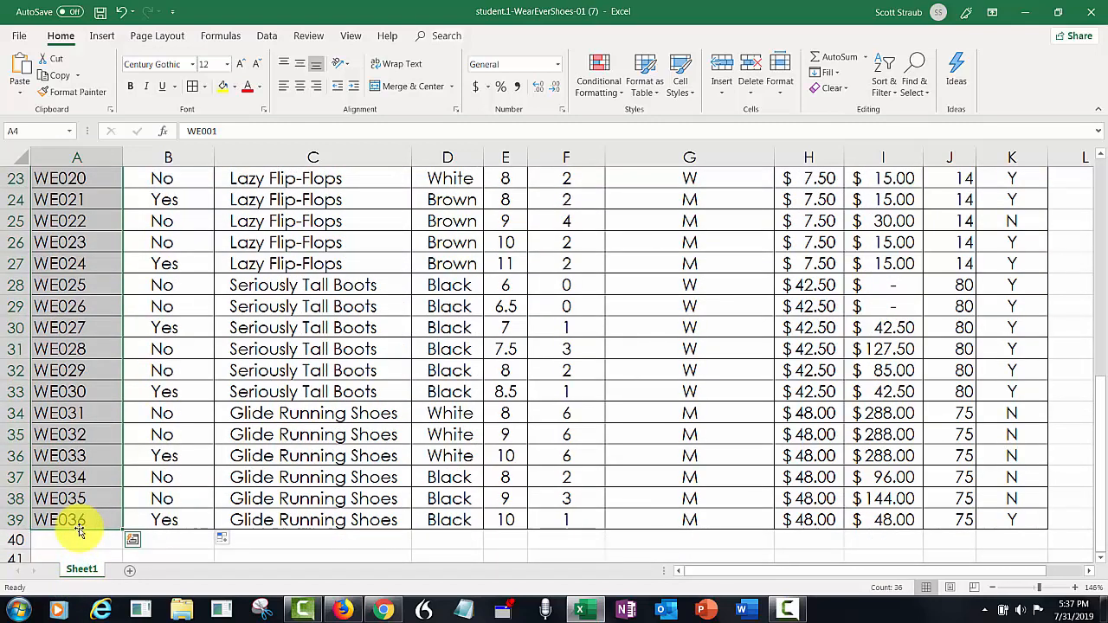
click(354, 90)
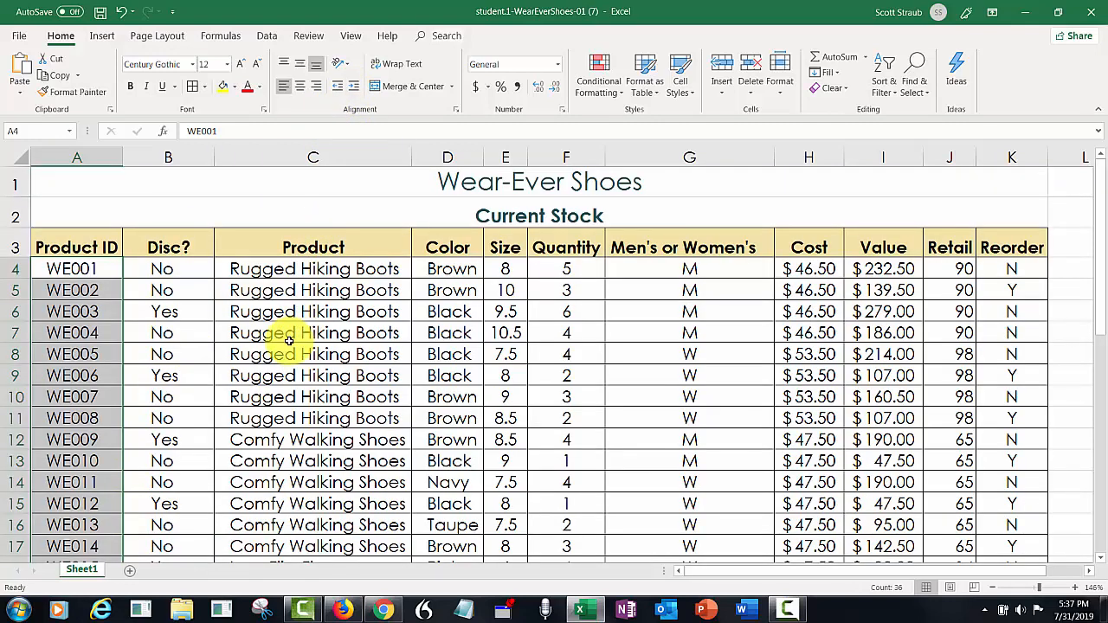
key(ctrl+Home)
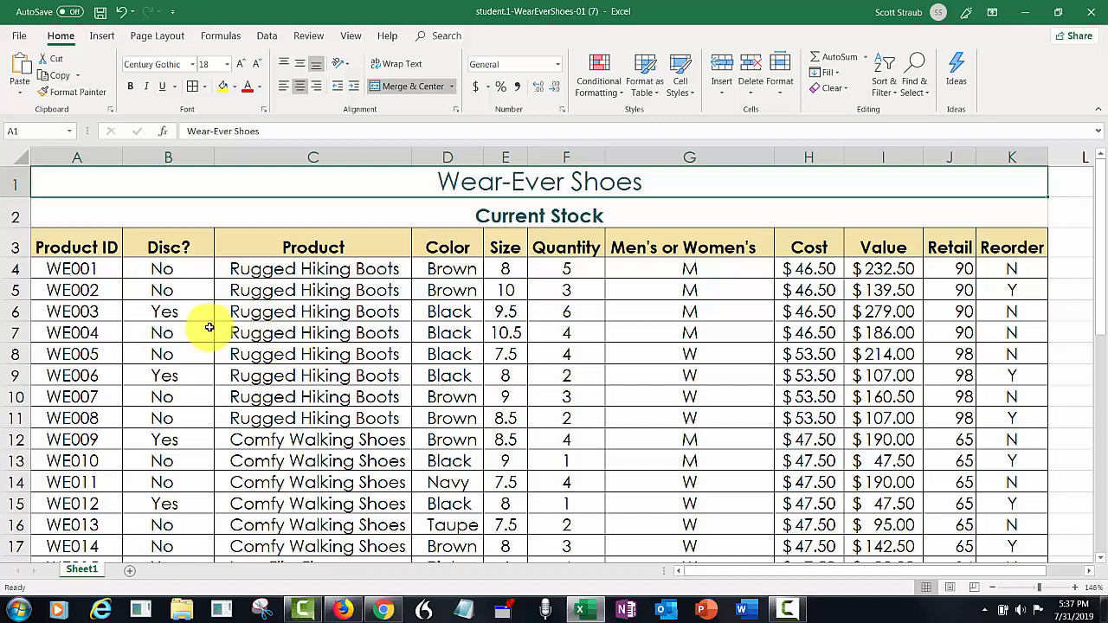
- Rename the Sheet1 worksheet as Inventory
double_click(80, 571)
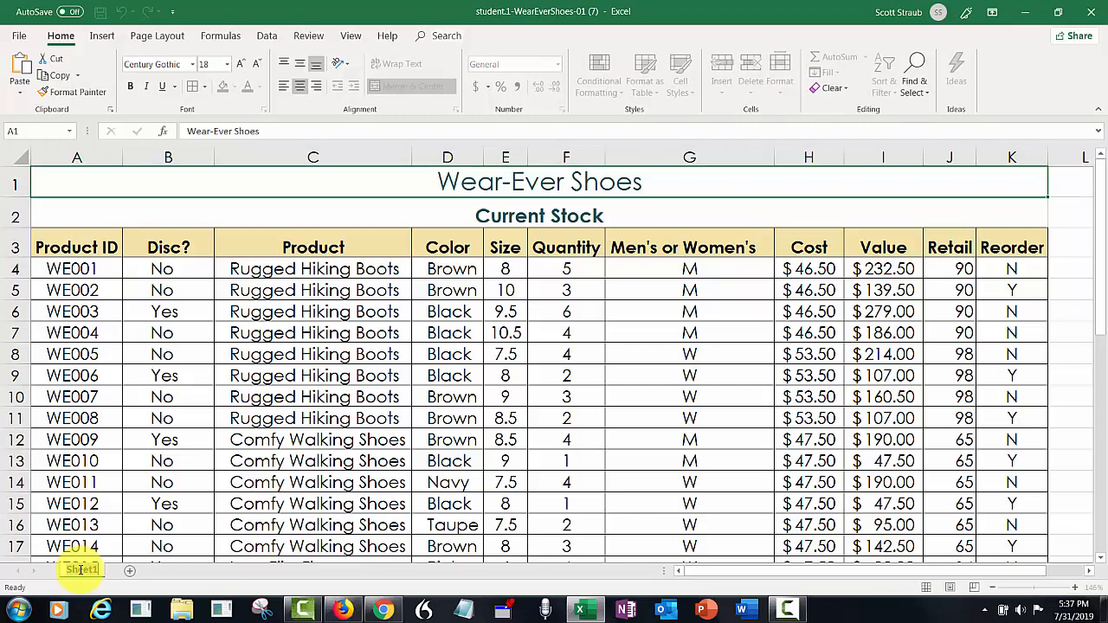
text(Inventory)
key(Return)
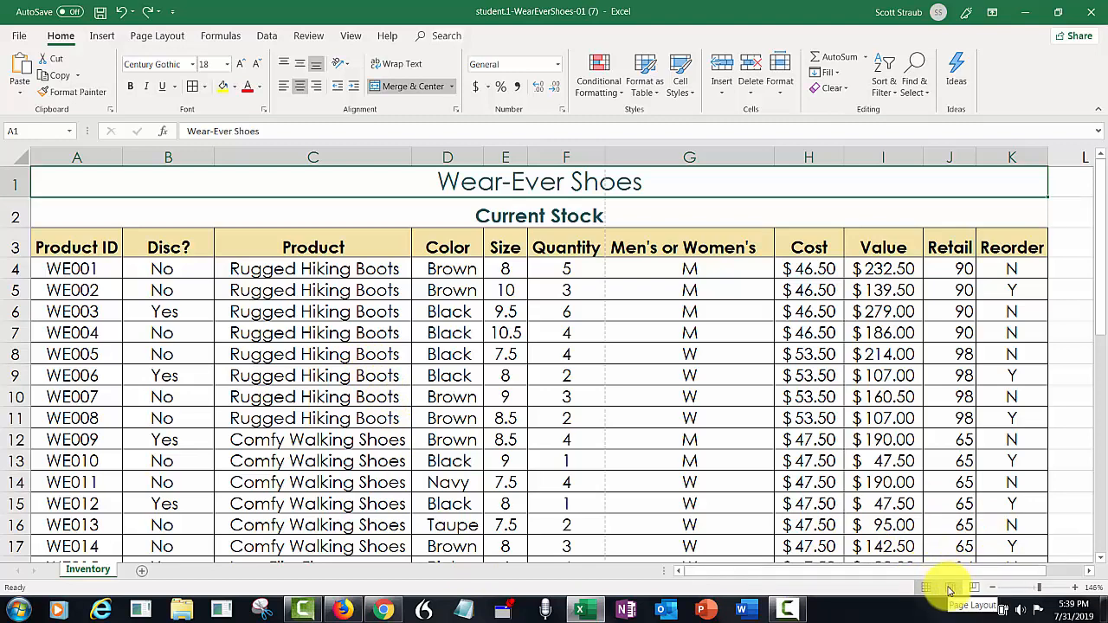
- Insert the File Name field in the center section of the page footer using Page Layout view, and return to Normal view
click(950, 589)
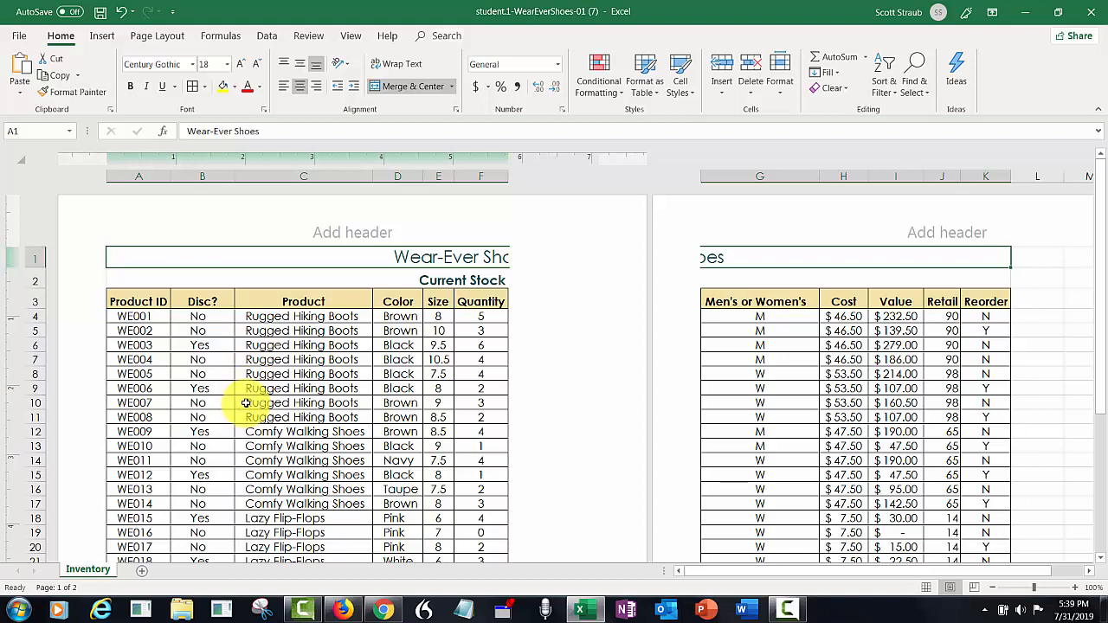
click(351, 234)
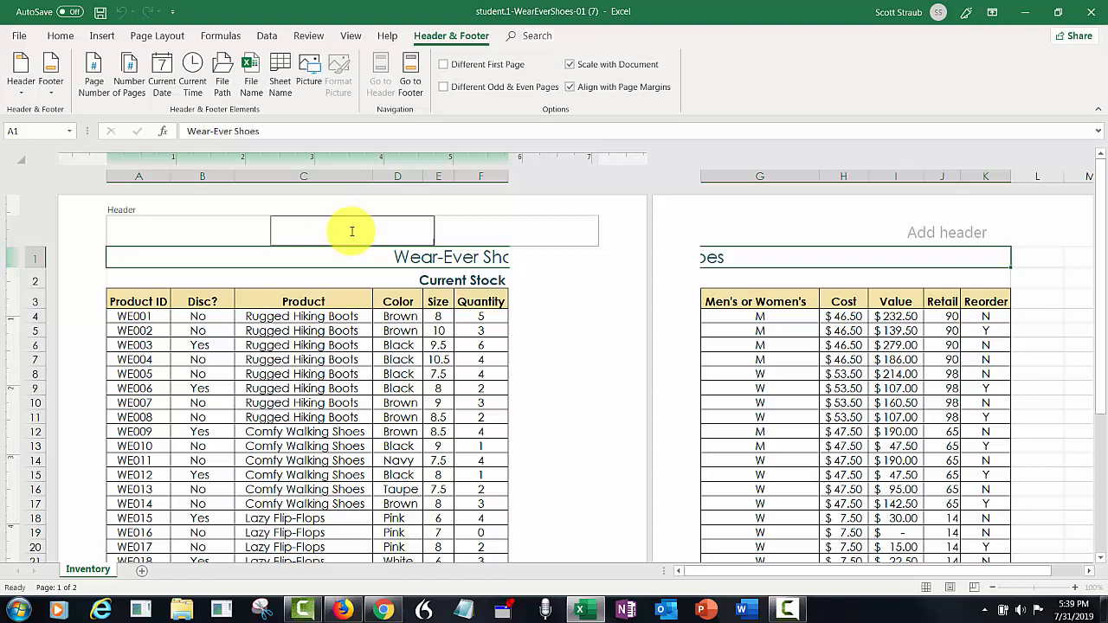
click(404, 90)
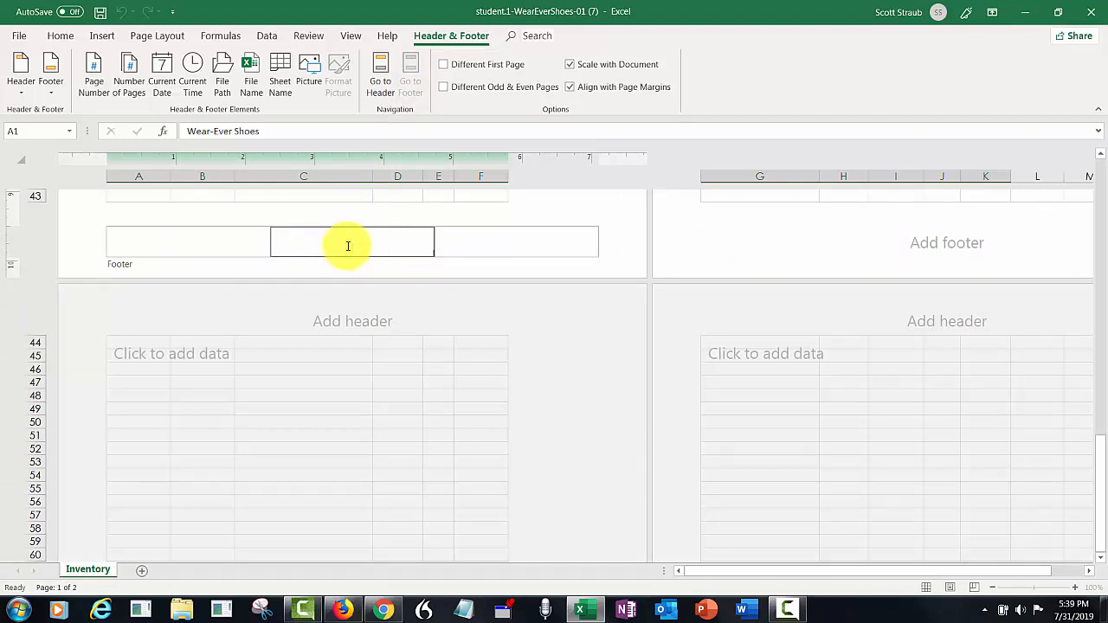
click(254, 88)
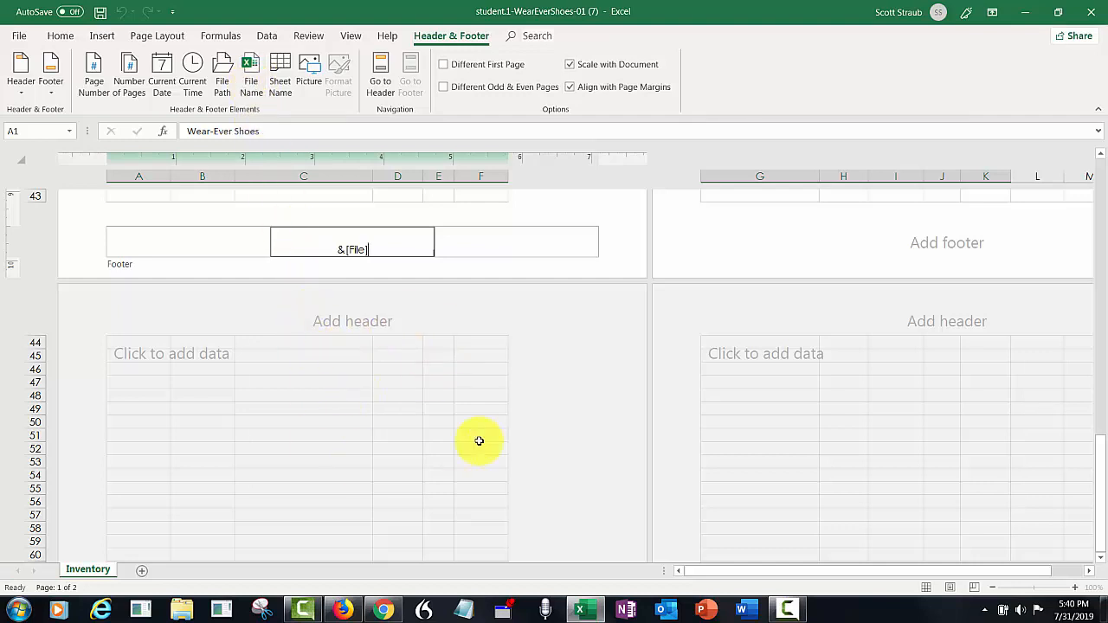
click(332, 430)
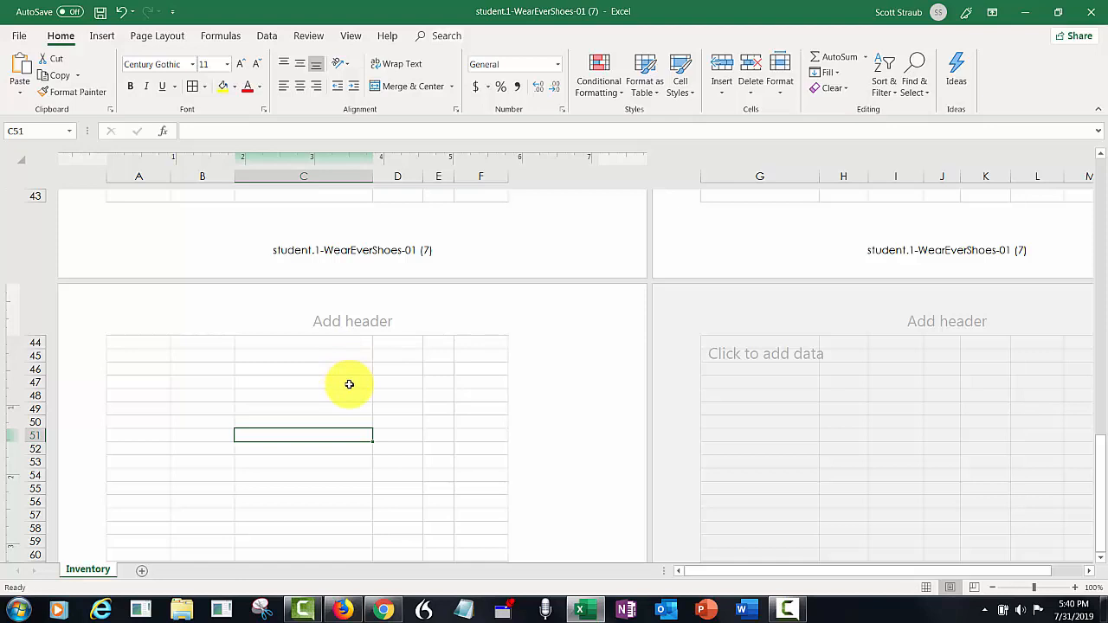
key(ctrl+Home)
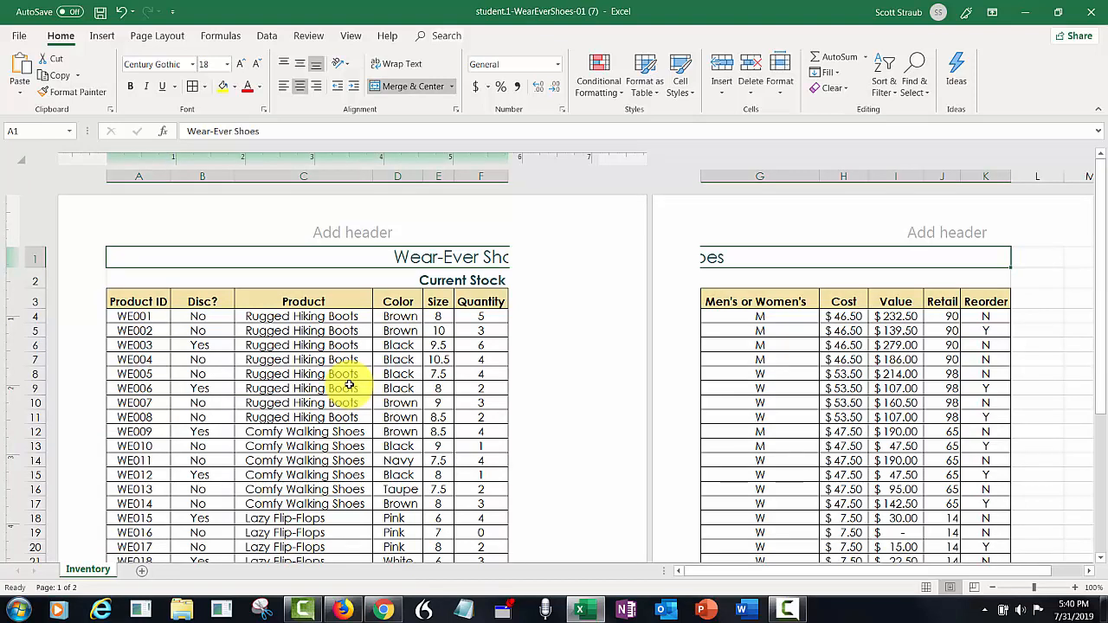
click(923, 592)
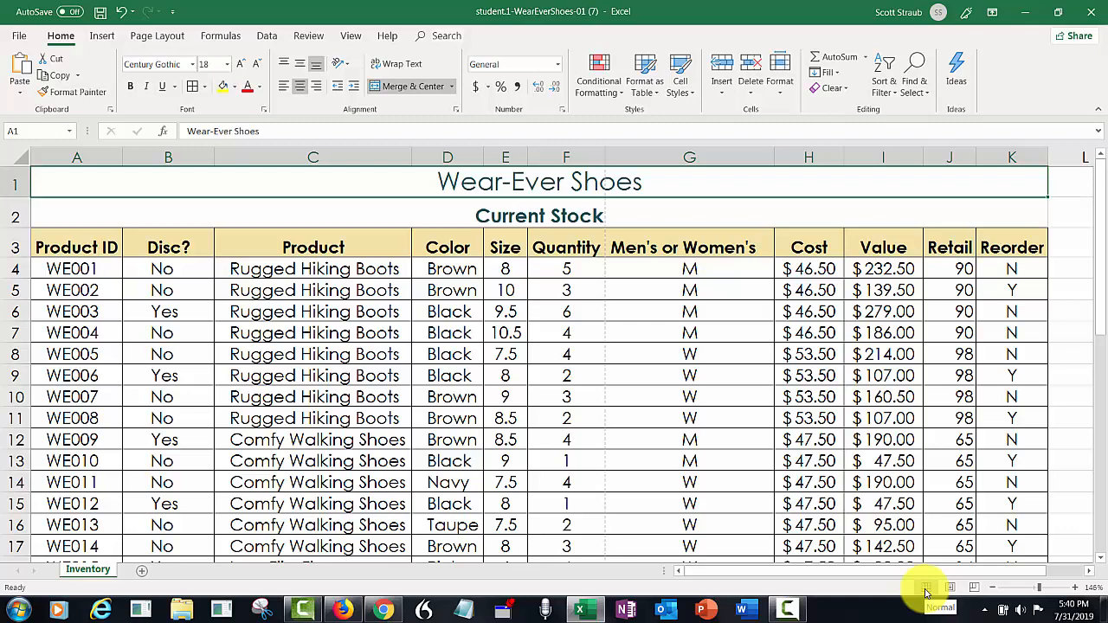
- Set the page orientation to Landscape and scale the worksheet to fit 1 page wide by 1 tall
click(158, 38)
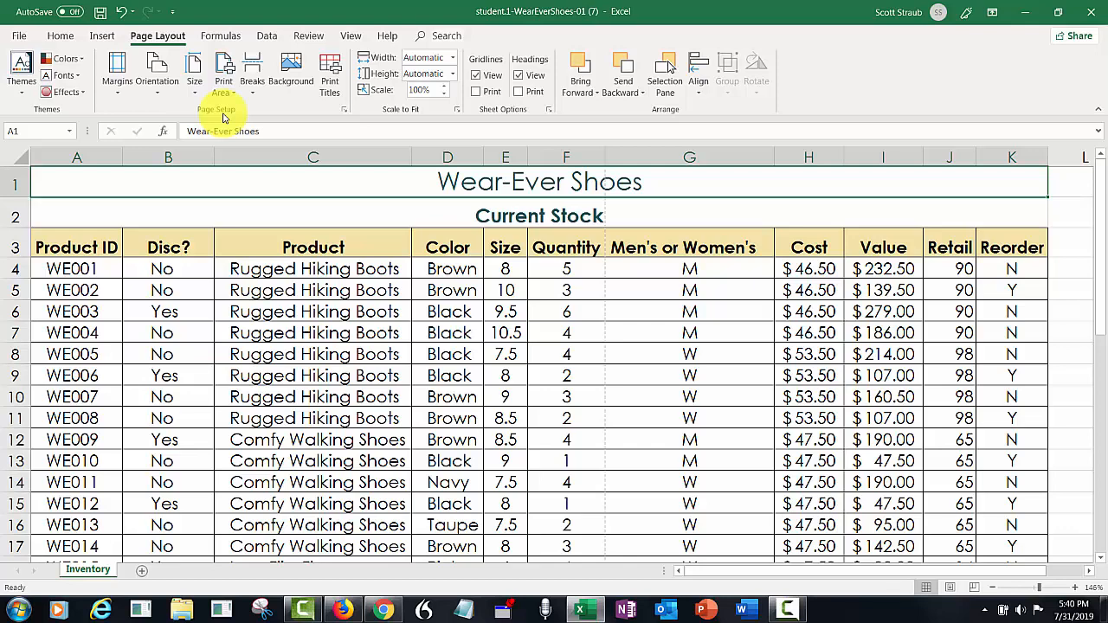
click(345, 110)
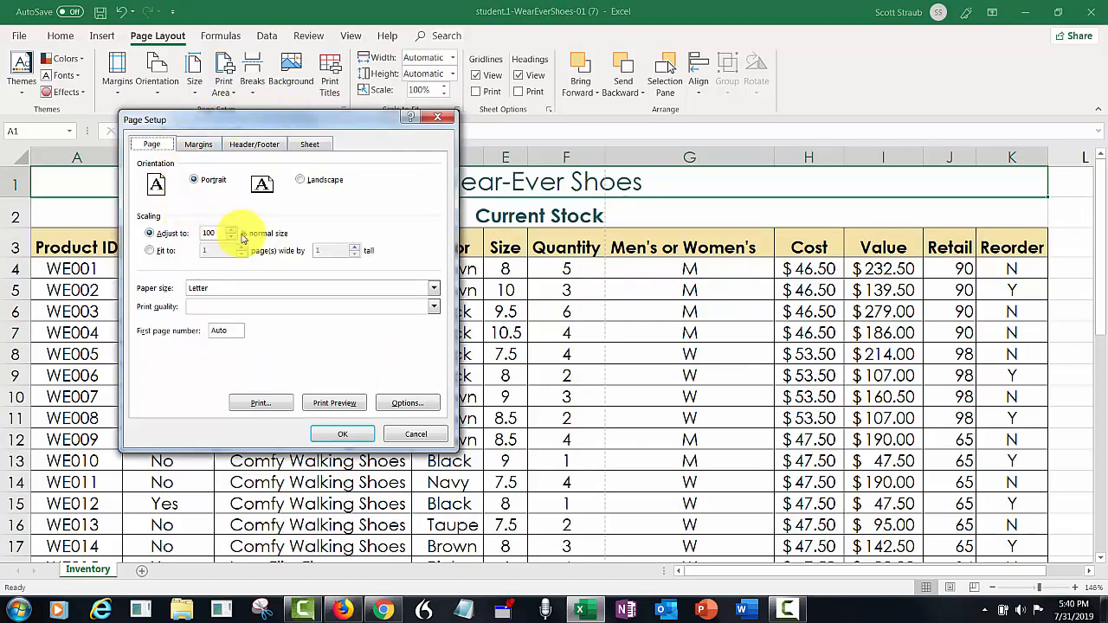
click(299, 179)
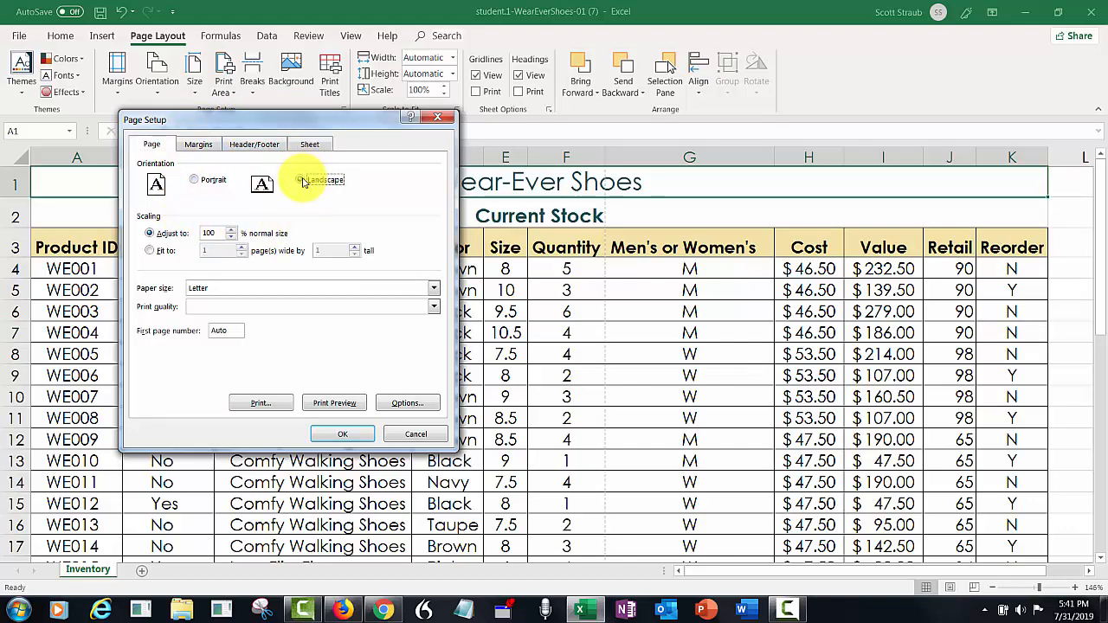
click(149, 250)
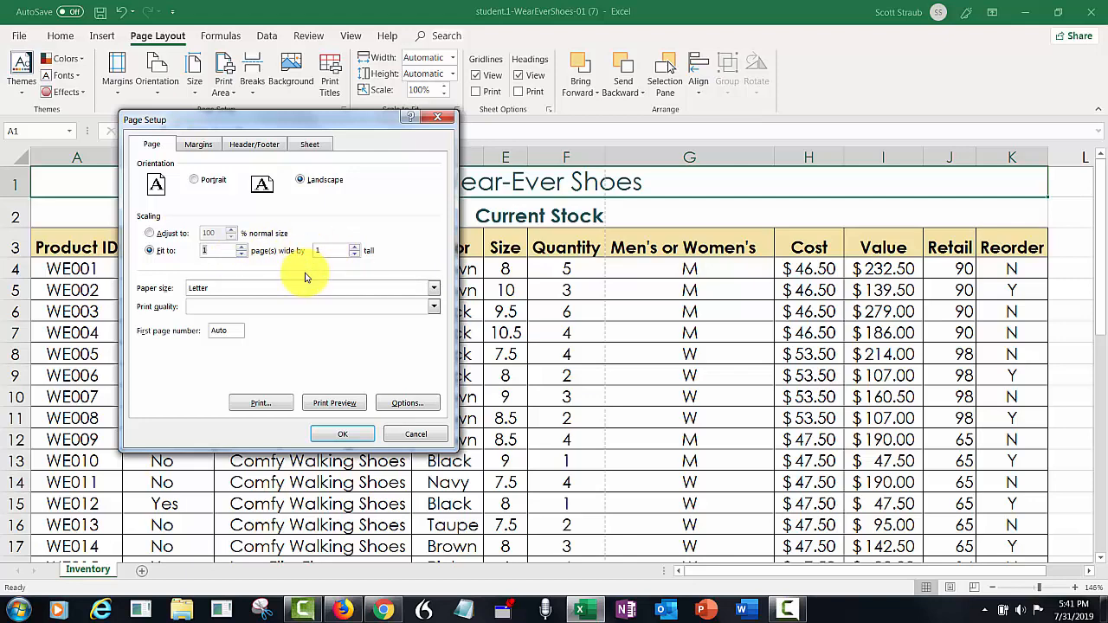
click(329, 436)
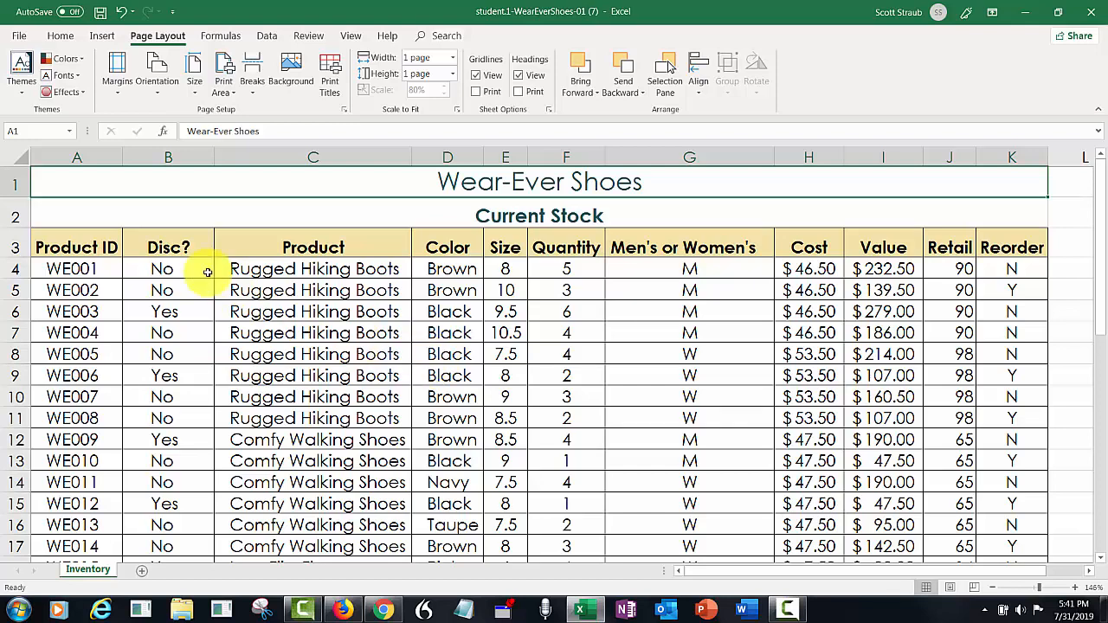
- Set the range A1:K11, from the title through product WE008, as the print area
drag(116, 181, 1005, 417)
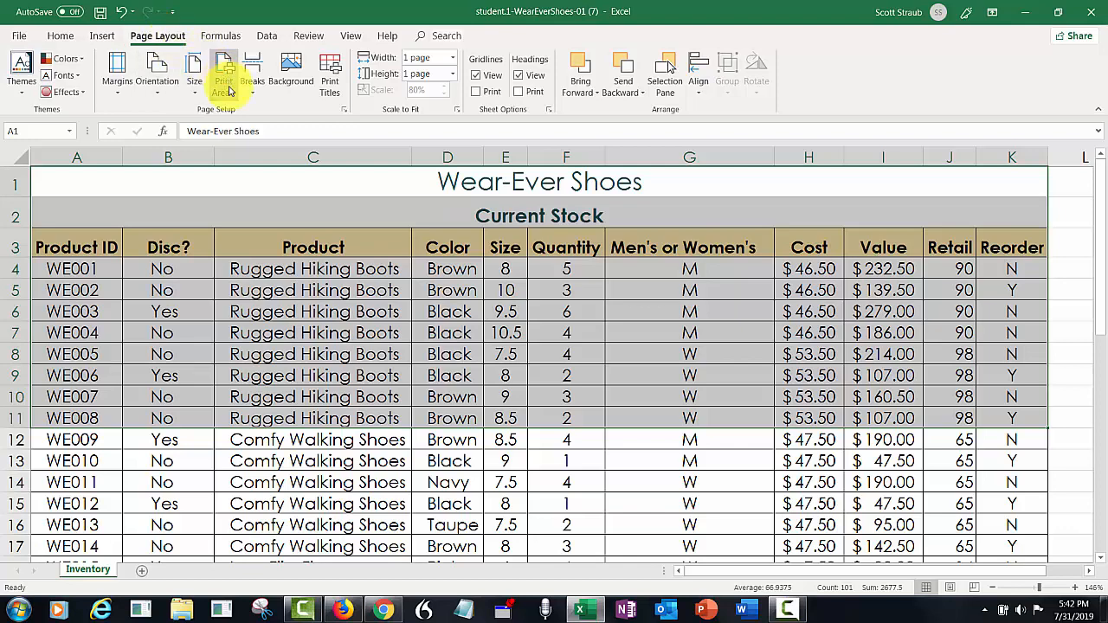
click(227, 90)
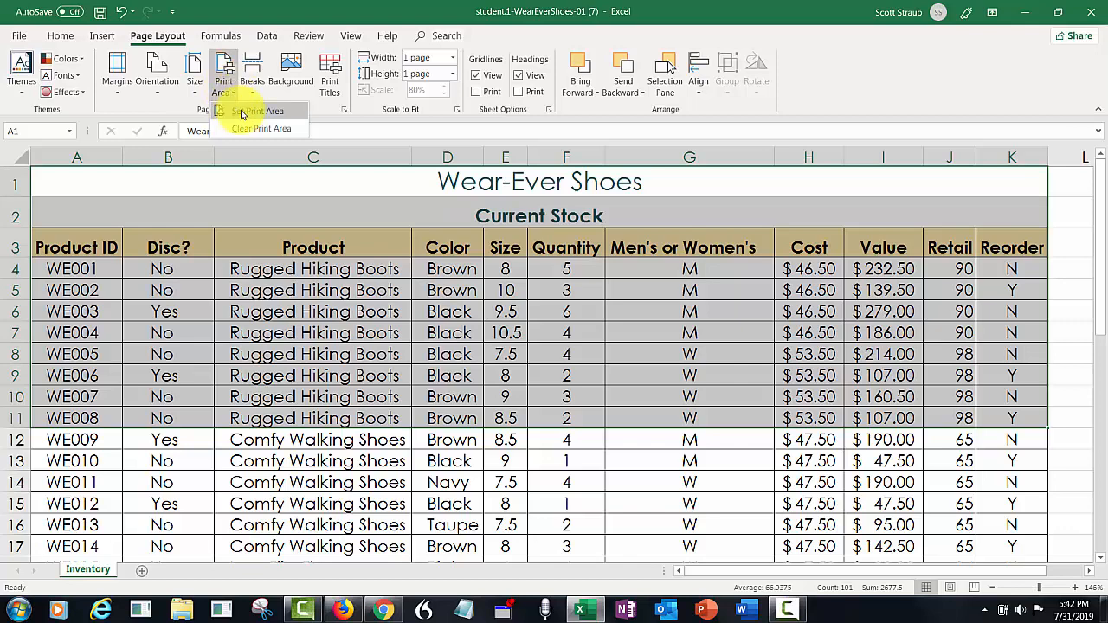
click(244, 115)
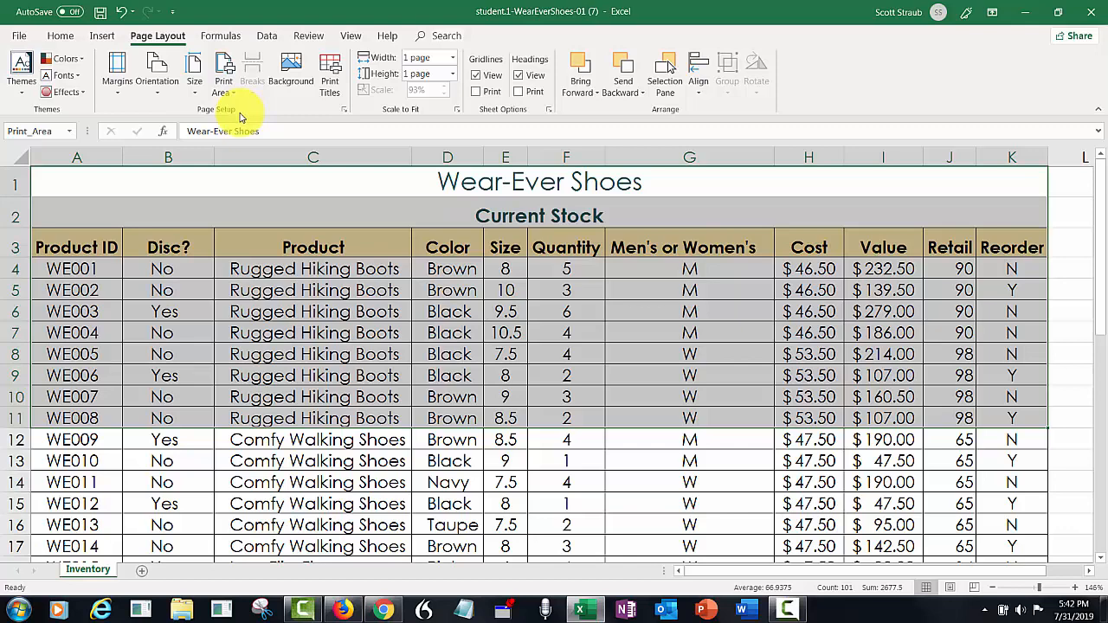
key(ctrl+Home)
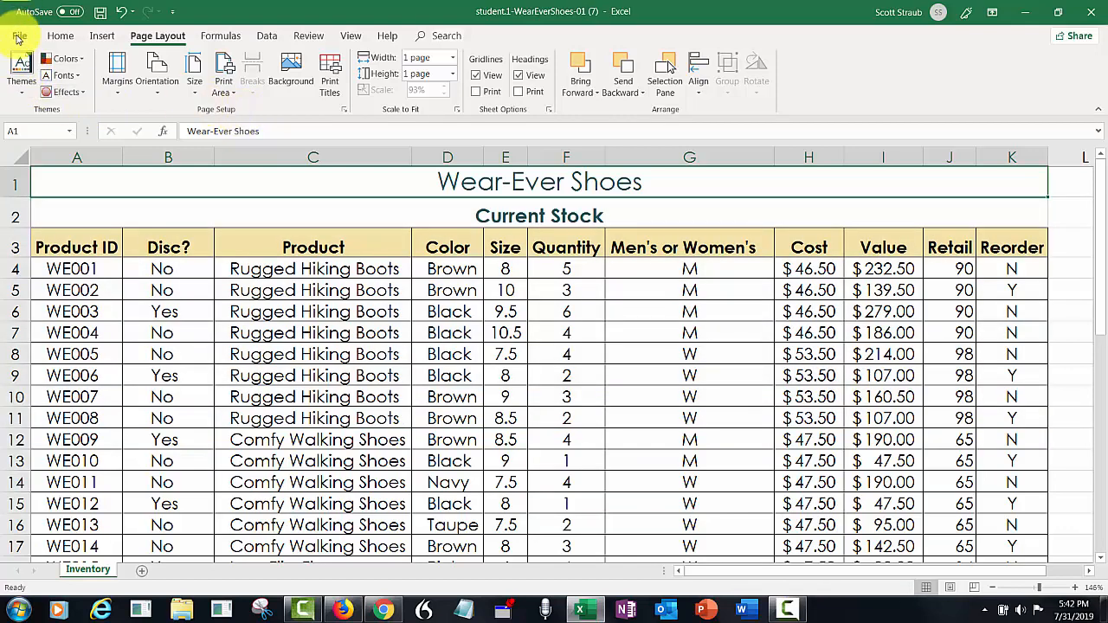
- Check the print preview of the Inventory sheet and save the workbook
click(19, 37)
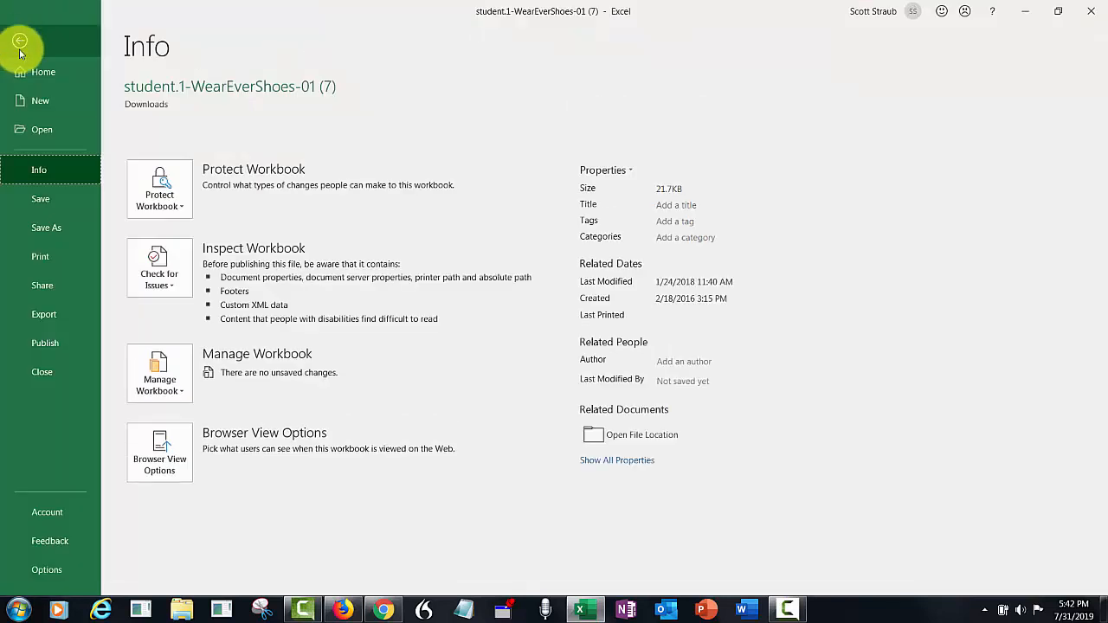
click(49, 261)
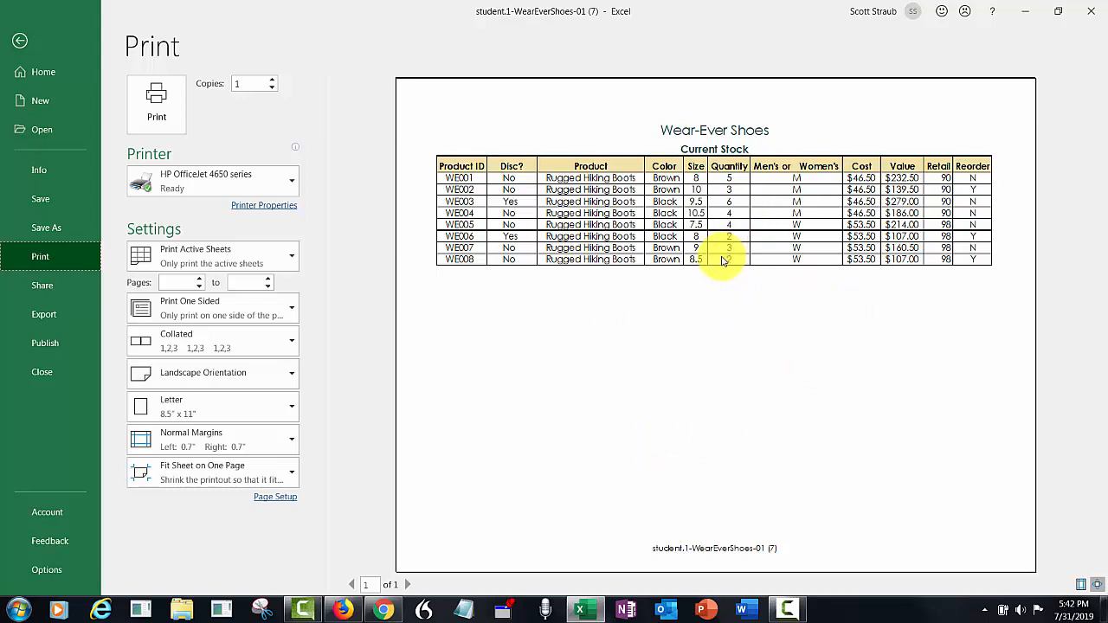
click(19, 42)
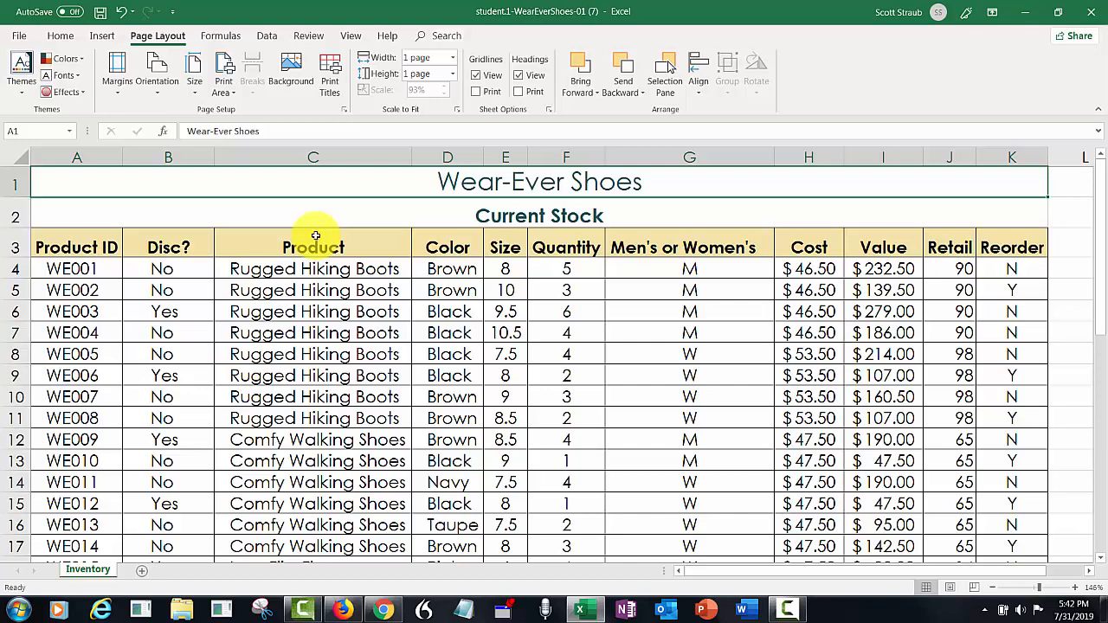
click(100, 14)
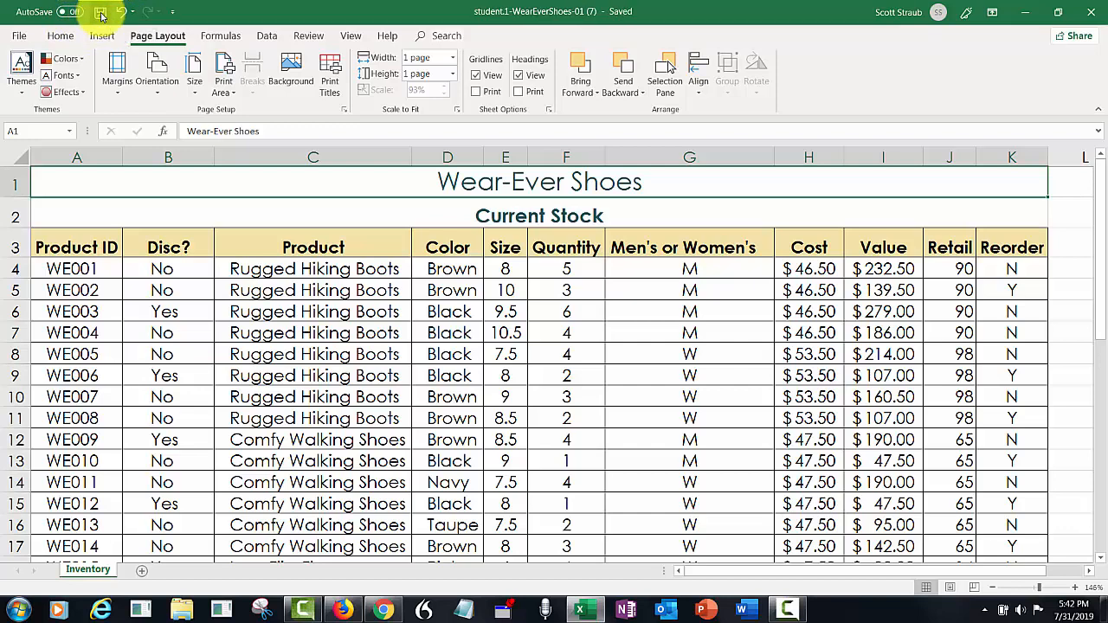